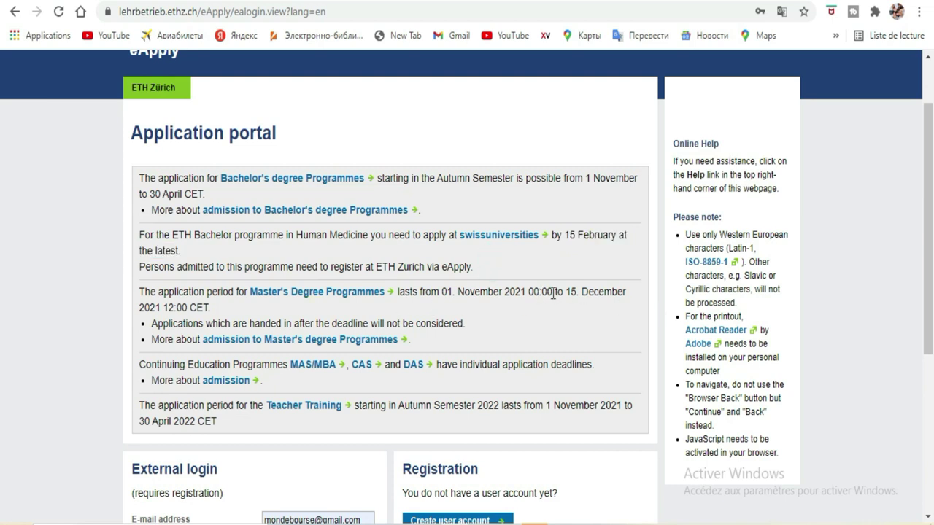
# Examine the Master's Degree application period and the rule on late applications in the application portal
pyautogui.moveTo(567, 289); pyautogui.dragTo(193, 307)
pyautogui.moveTo(475, 325); pyautogui.dragTo(165, 323)
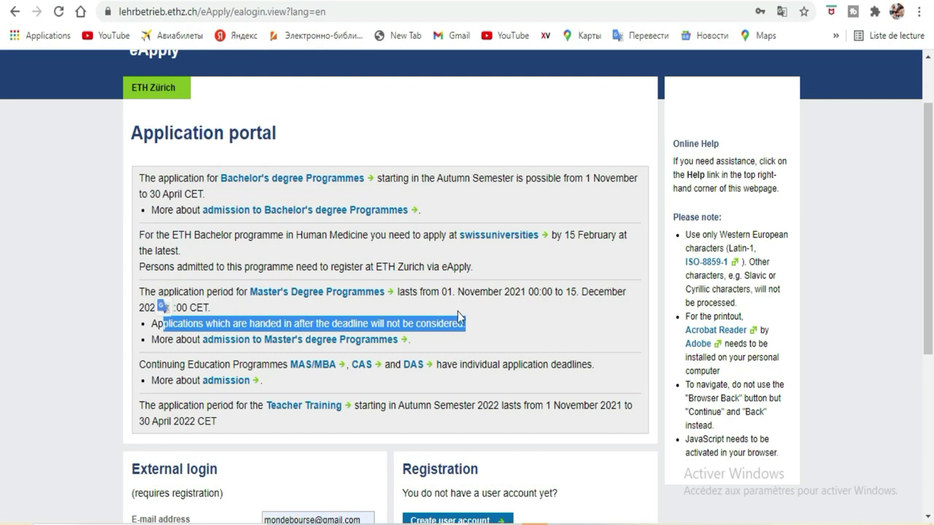
pyautogui.click(473, 331)
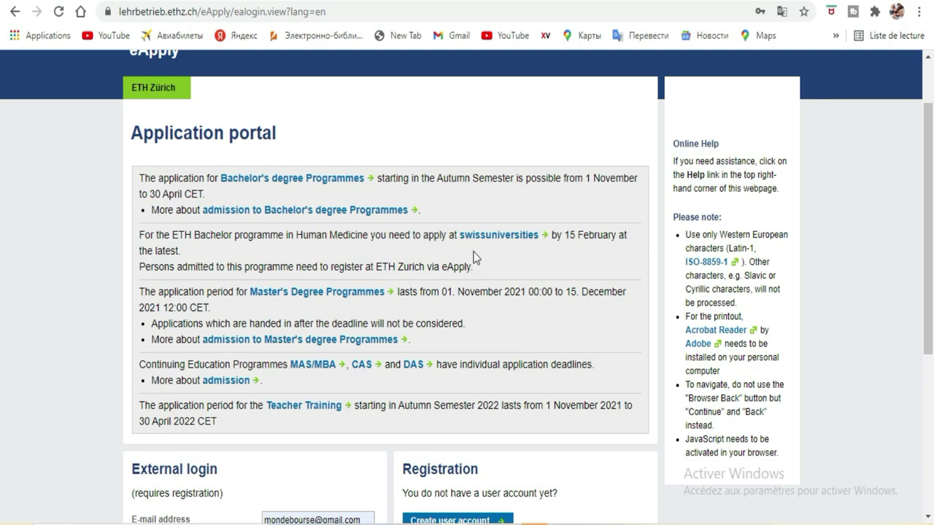
# Log in through the external login using the saved e-mail address and account password
pyautogui.scroll(-2, 473, 257)
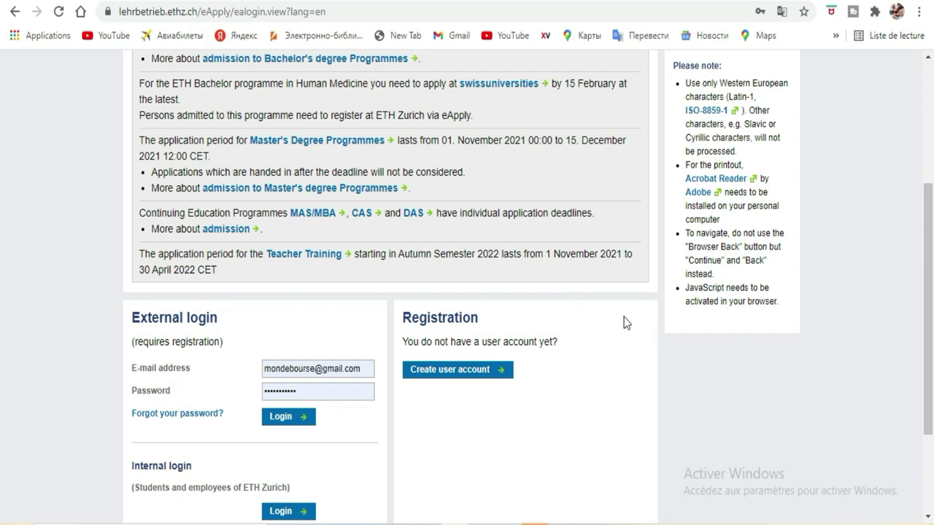
pyautogui.scroll(-1, 384, 330)
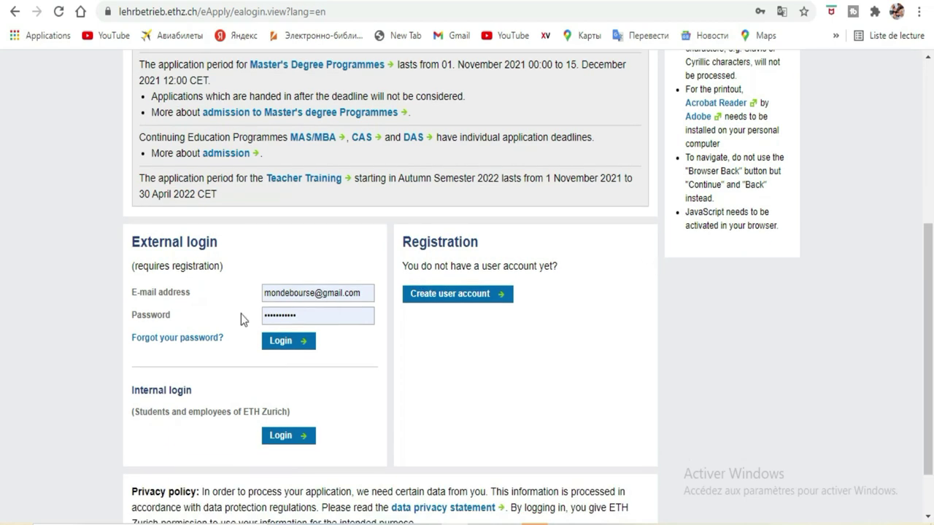
pyautogui.click(358, 293)
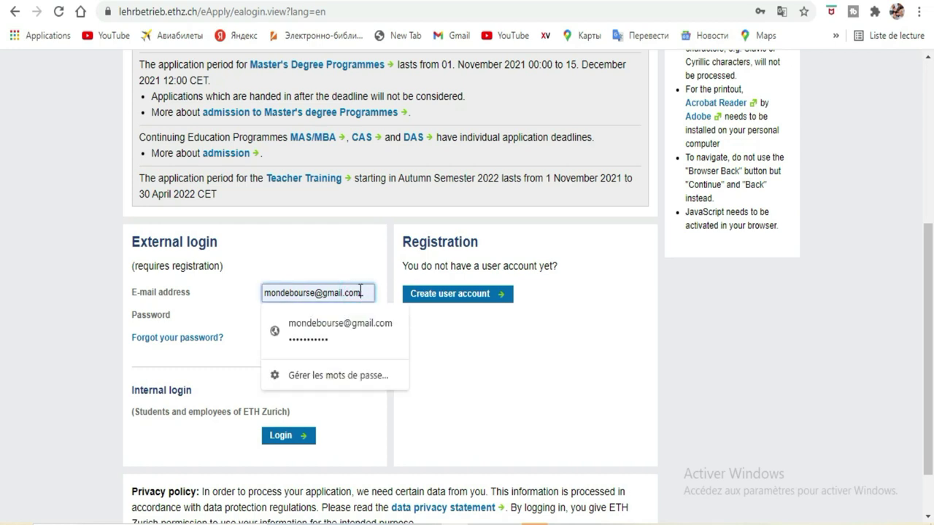
pyautogui.click(340, 330)
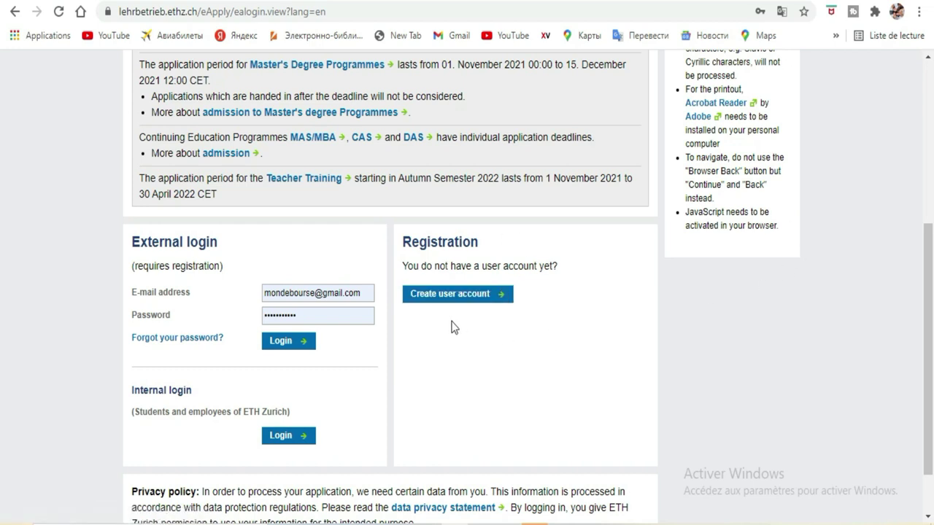
pyautogui.click(445, 292)
pyautogui.click(289, 341)
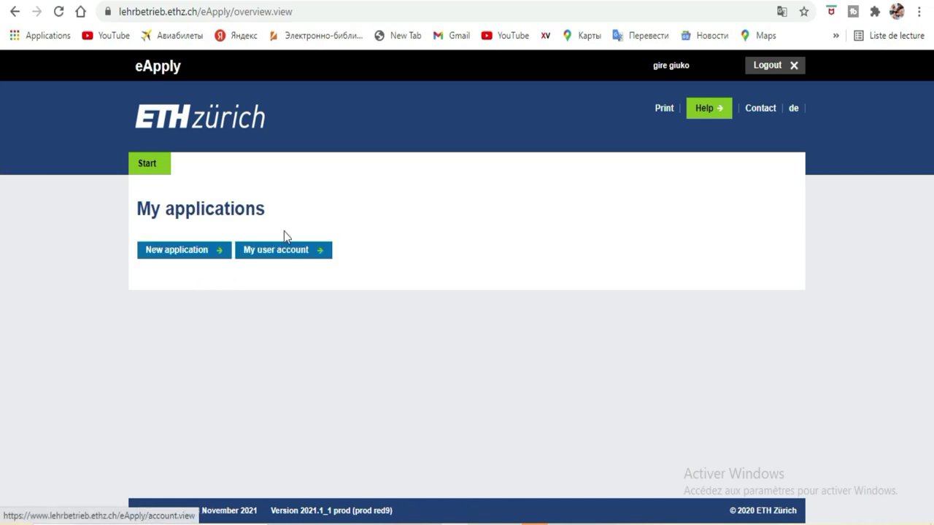
# Start a new application and select "Master's Degree Programme, also Direct Doctorate, ESOP" as the programme type, checking its submission deadline
pyautogui.click(176, 252)
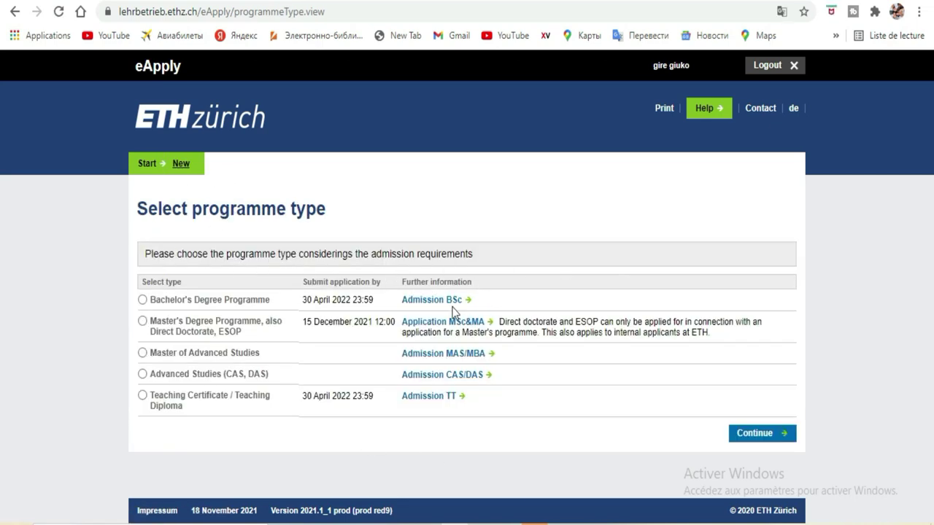
pyautogui.click(143, 300)
pyautogui.click(143, 356)
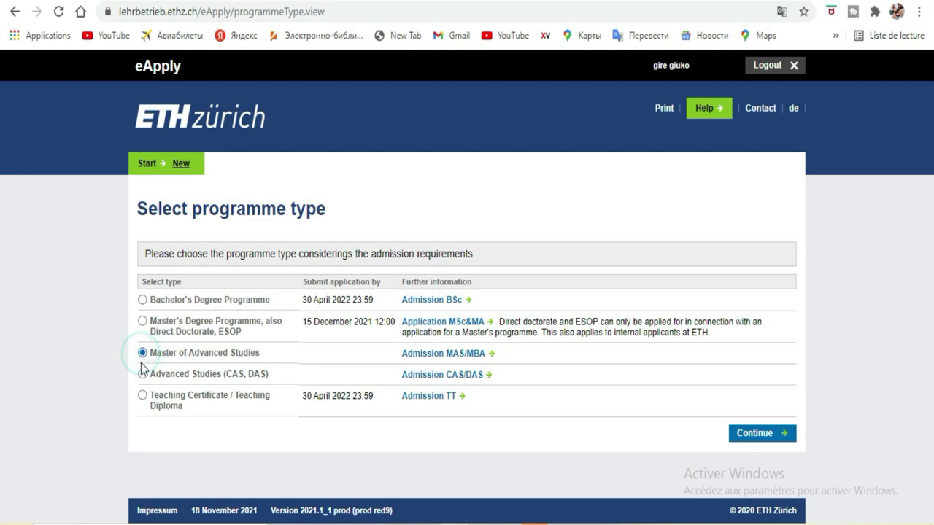
pyautogui.click(142, 373)
pyautogui.click(147, 329)
pyautogui.click(144, 323)
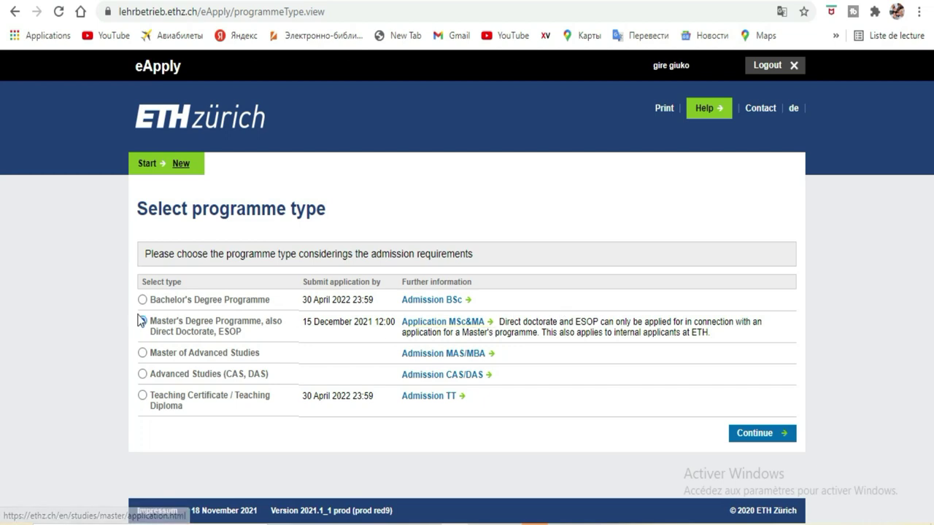
pyautogui.moveTo(301, 321); pyautogui.dragTo(400, 323)
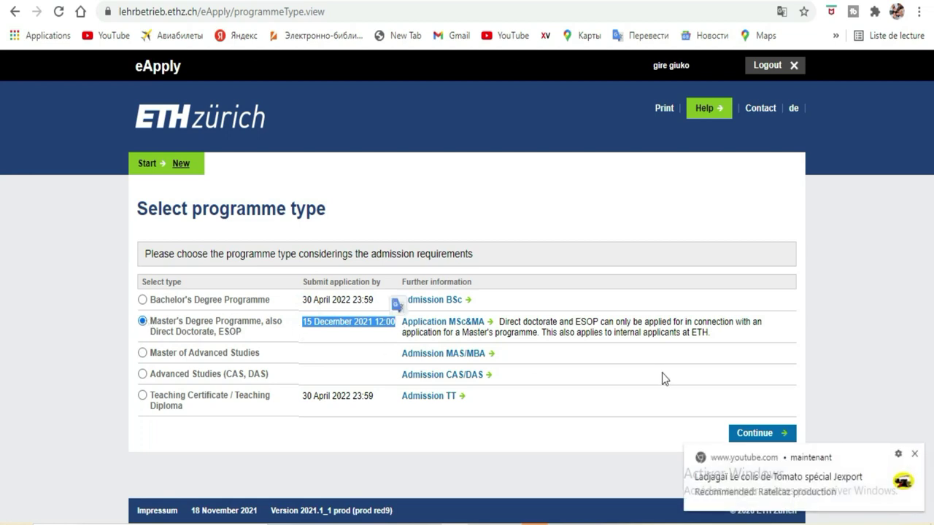
pyautogui.click(914, 454)
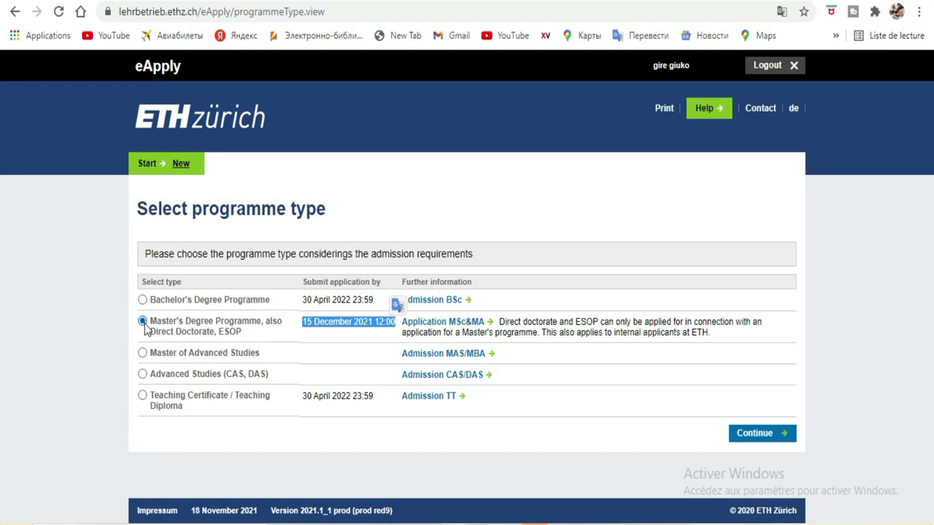
pyautogui.click(502, 199)
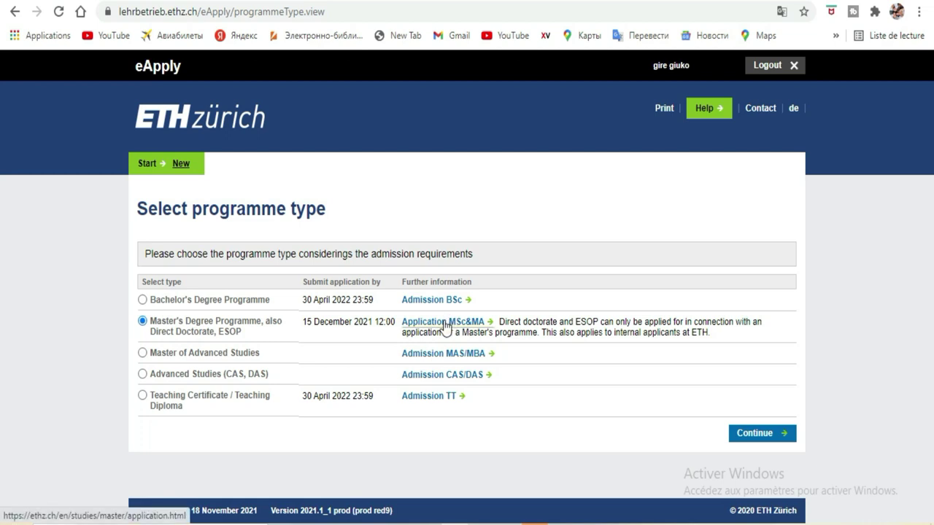
# Open the Application MSc&MA information page and translate it into French
pyautogui.click(445, 322)
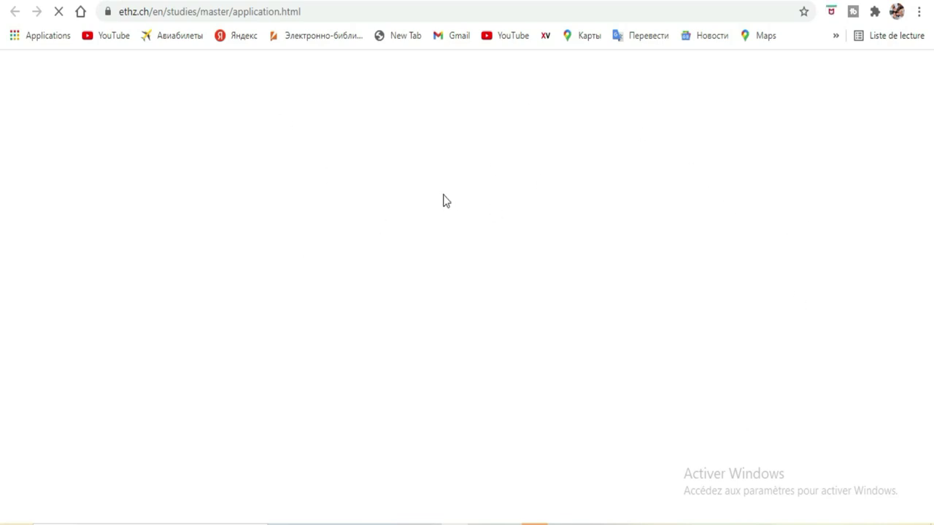
pyautogui.scroll(-1, 489, 191)
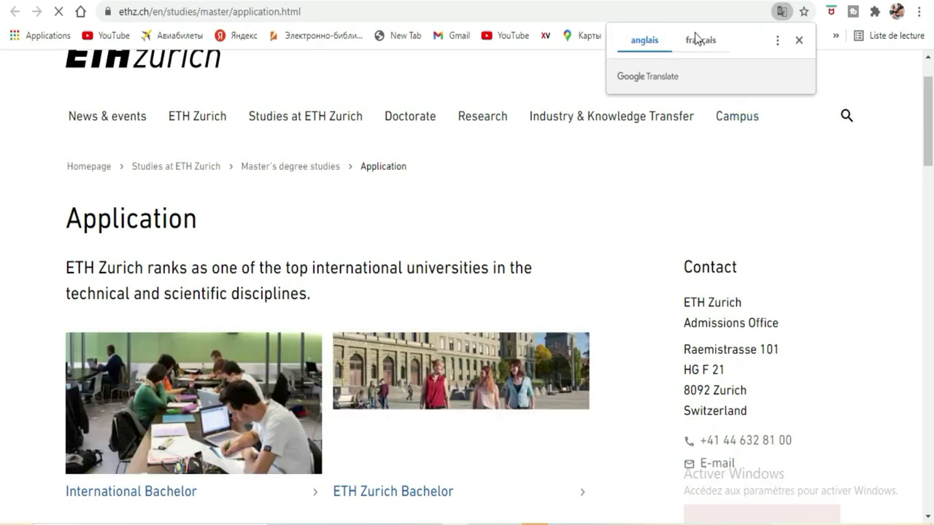
pyautogui.click(697, 40)
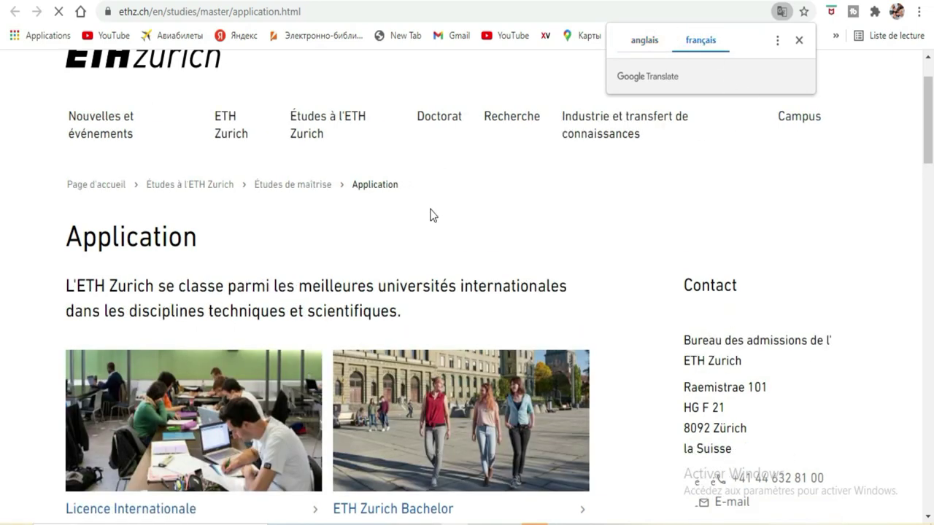
# Examine the Master's application page for the Bachelor's degree categories, admission criteria, admission decision details and related links
pyautogui.scroll(-3, 430, 216)
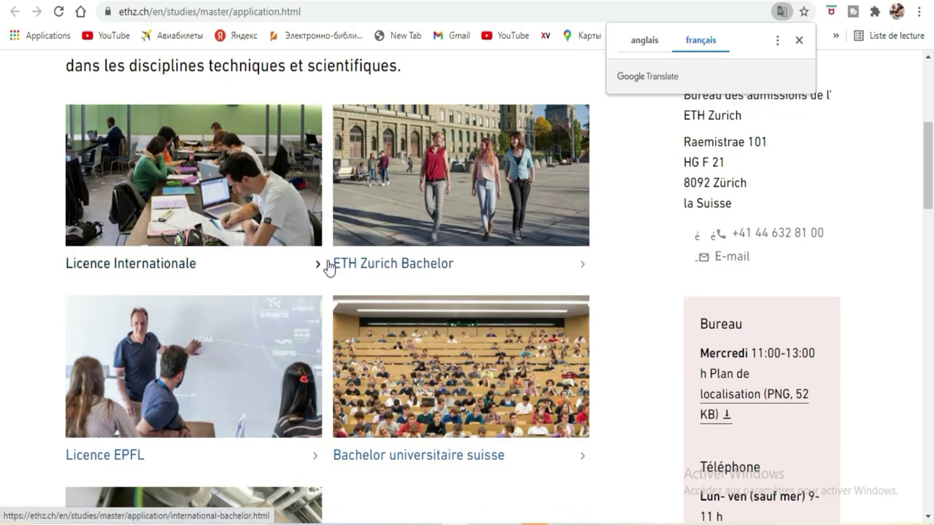
pyautogui.scroll(-2, 315, 282)
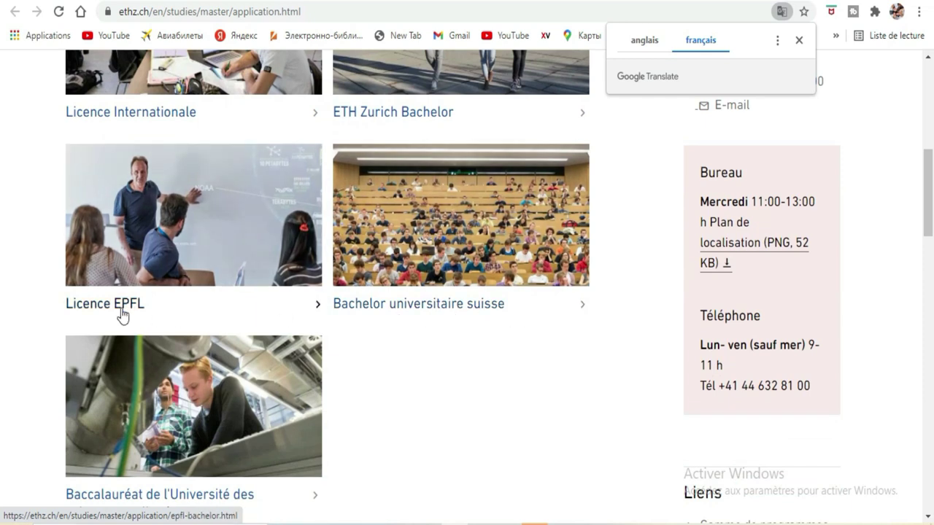
pyautogui.scroll(-2, 77, 344)
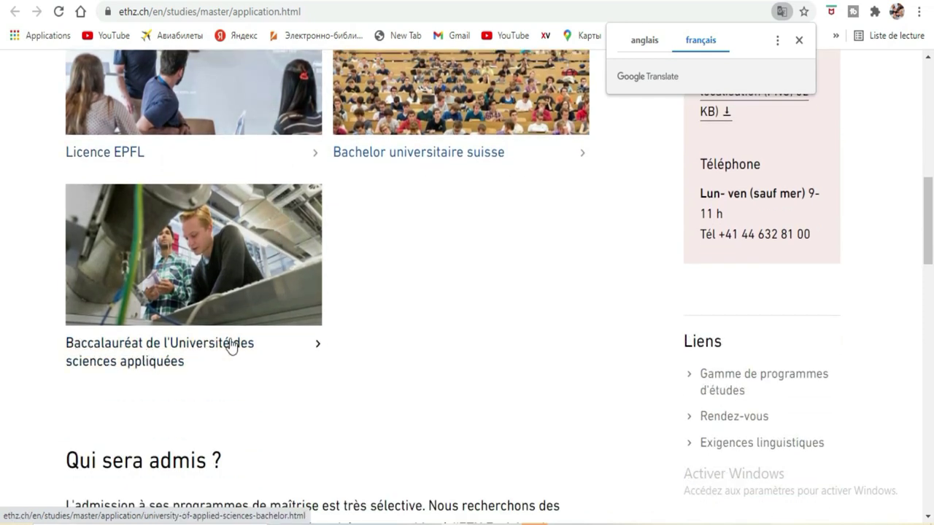
pyautogui.scroll(-1, 360, 292)
pyautogui.scroll(-2, 350, 278)
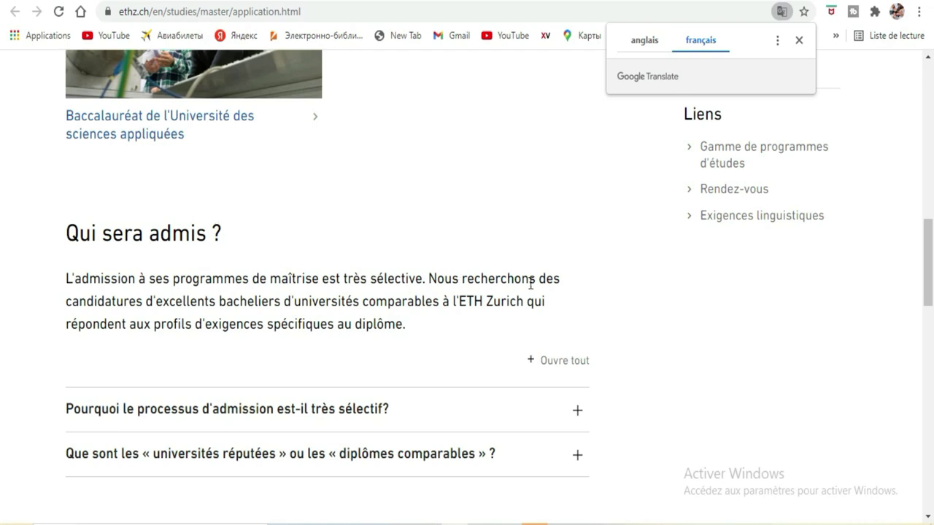
pyautogui.scroll(-3, 536, 282)
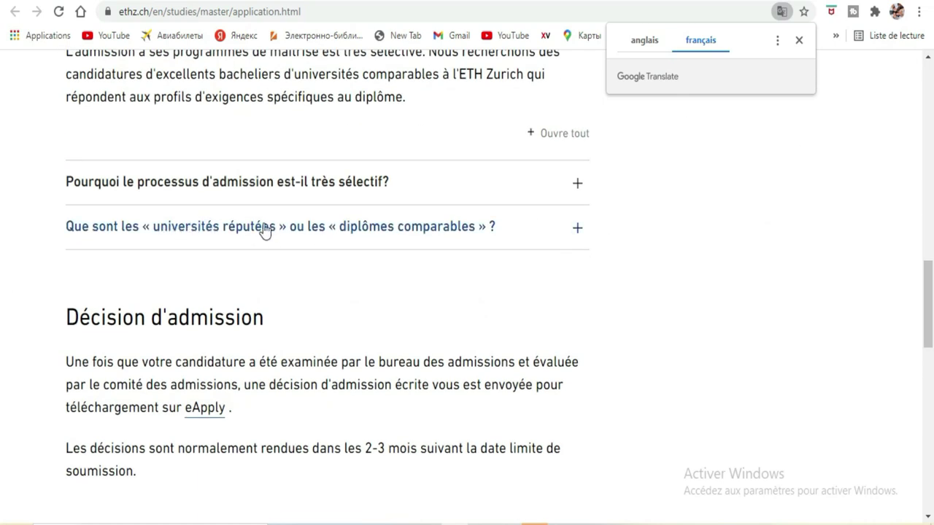
pyautogui.scroll(-3, 570, 190)
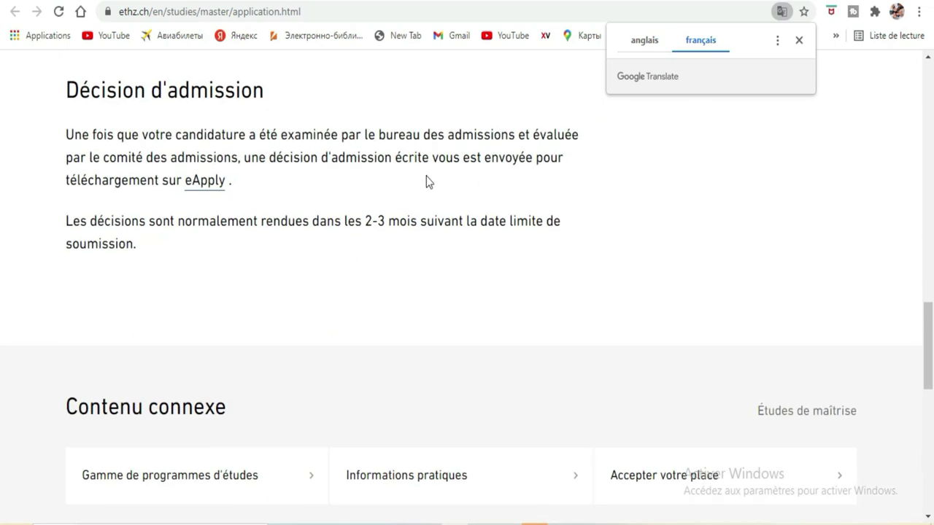
pyautogui.scroll(-4, 667, 282)
pyautogui.scroll(15, 667, 280)
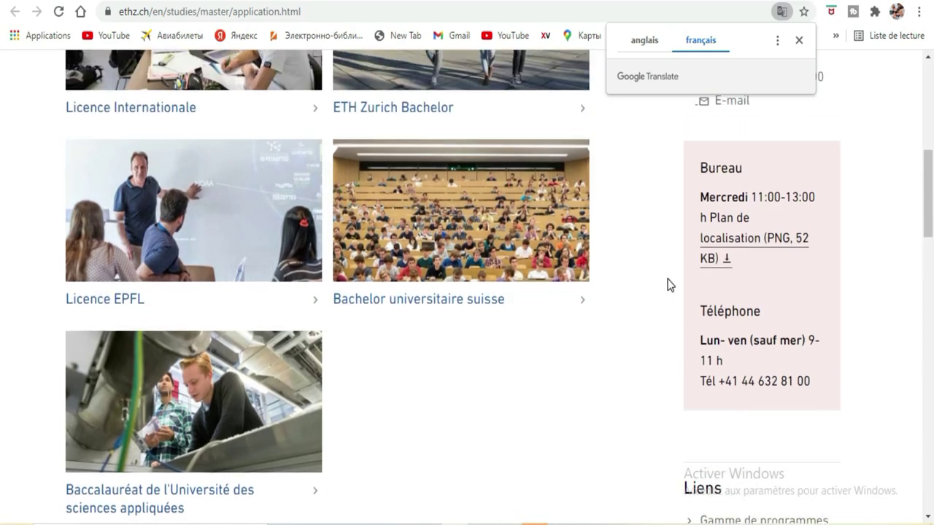
pyautogui.scroll(-4, 667, 283)
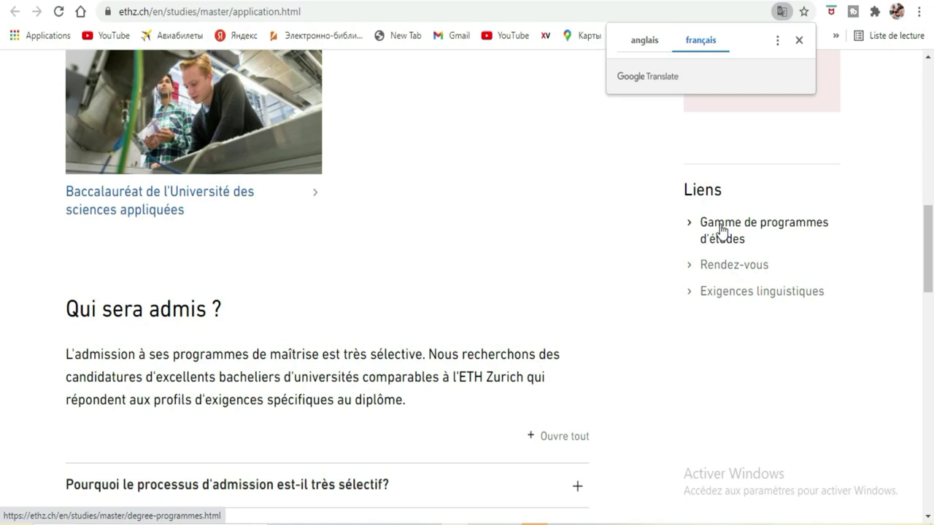
# Open the language requirements page and expand the list of recognised English language certificates
pyautogui.click(791, 300)
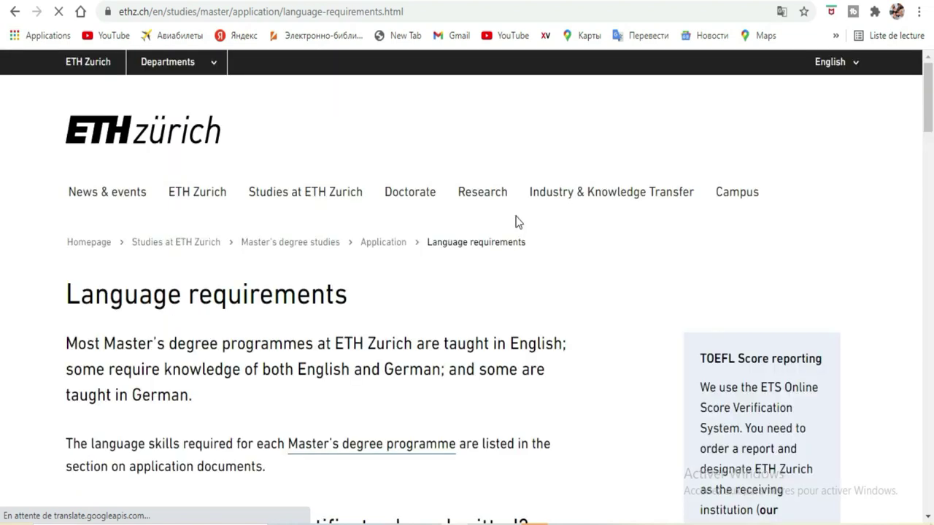
pyautogui.scroll(-3, 516, 219)
pyautogui.scroll(-4, 517, 216)
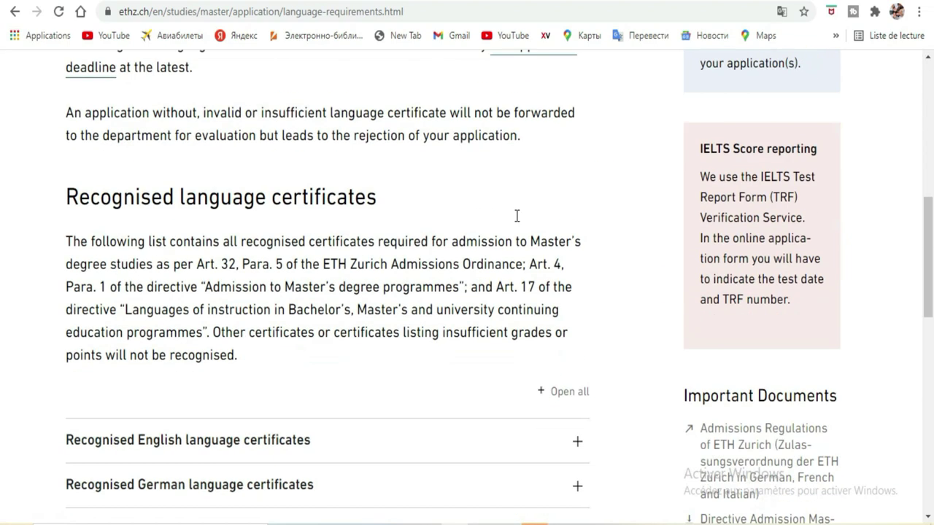
pyautogui.scroll(-2, 517, 216)
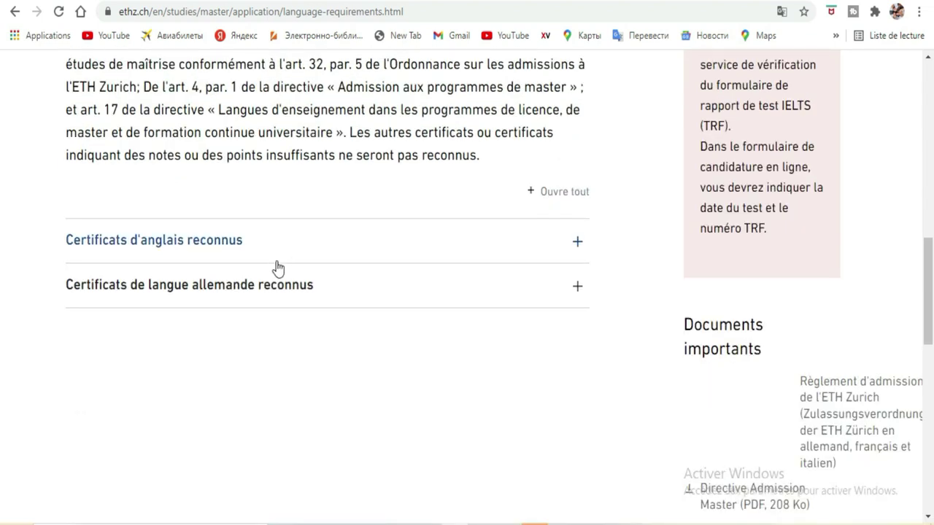
pyautogui.click(575, 241)
# Examine the minimum levels of the recognised English certificates, their validity notes and the submission rules for language certificates
pyautogui.scroll(-2, 229, 268)
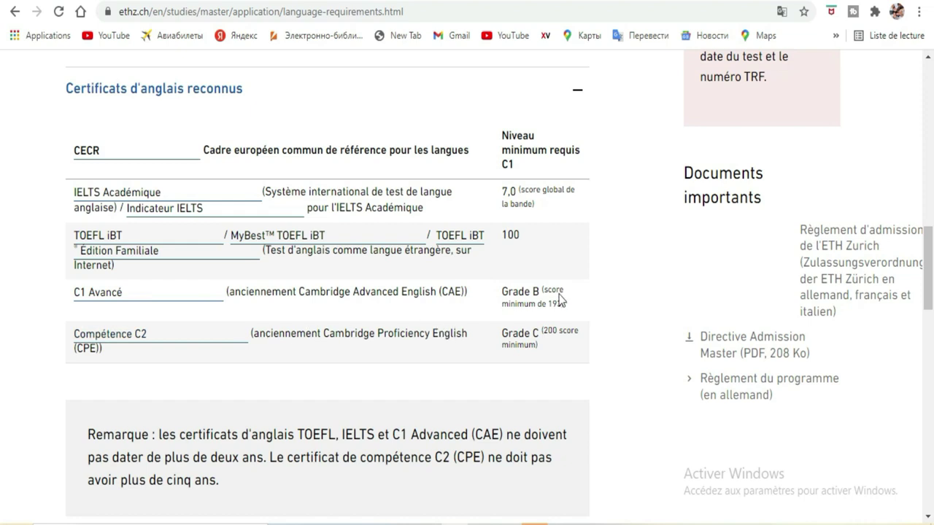
pyautogui.scroll(-2, 239, 221)
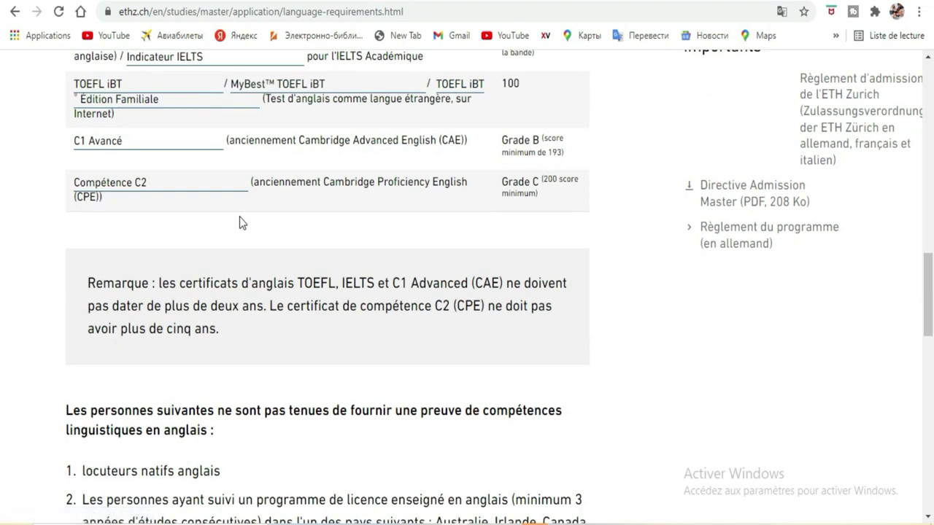
pyautogui.scroll(2, 239, 217)
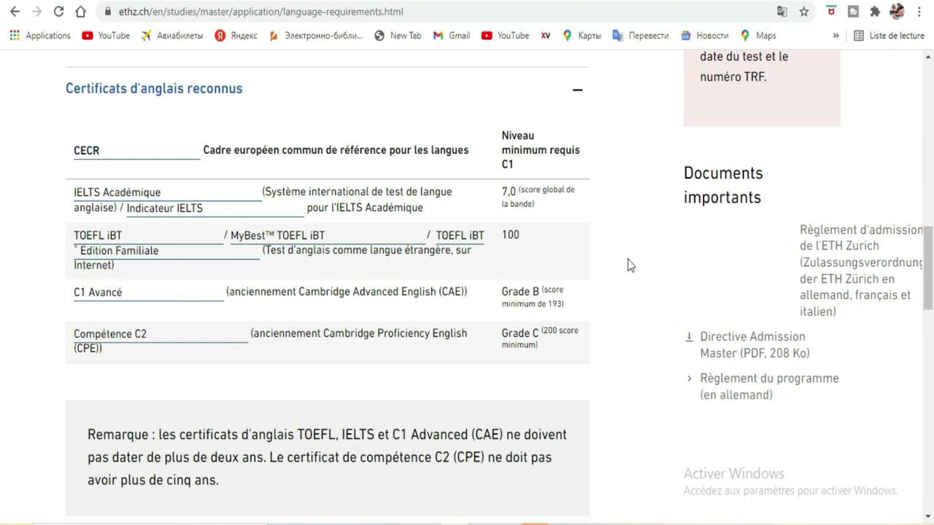
pyautogui.scroll(4, 524, 214)
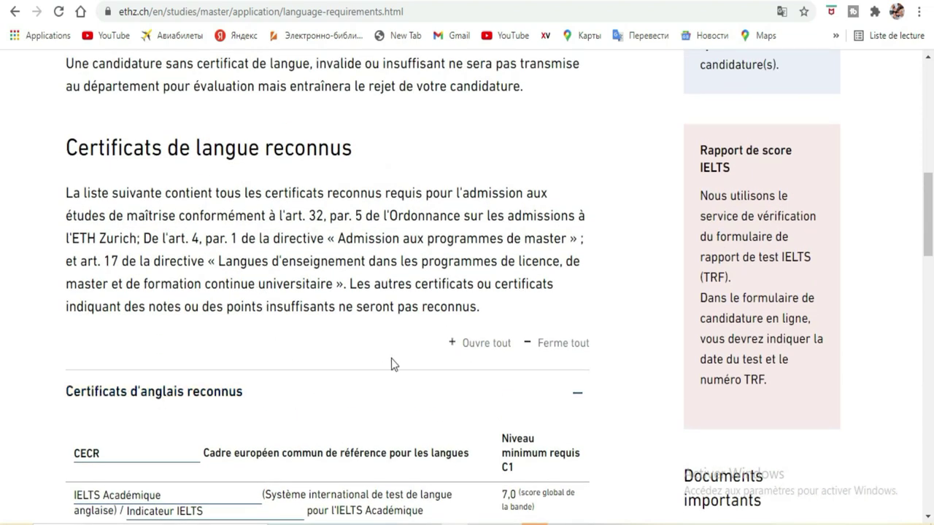
pyautogui.scroll(1, 391, 358)
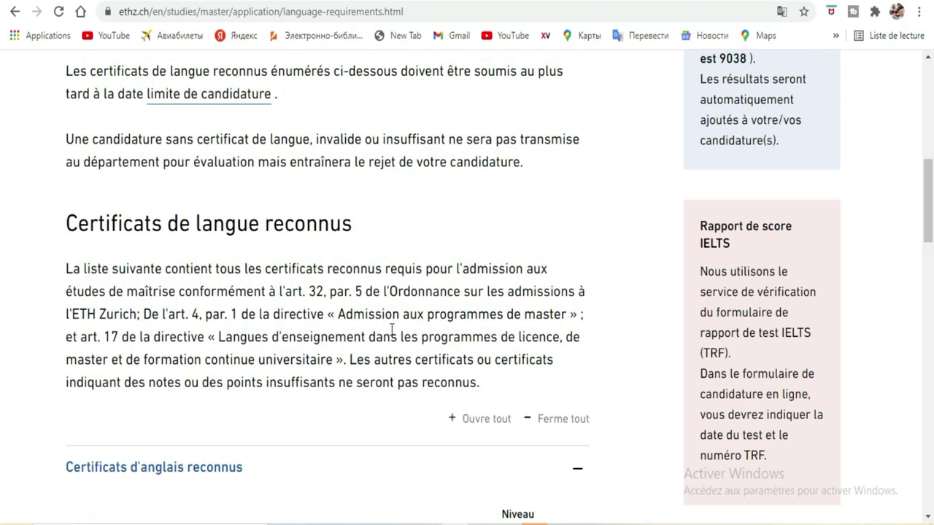
pyautogui.scroll(3, 392, 329)
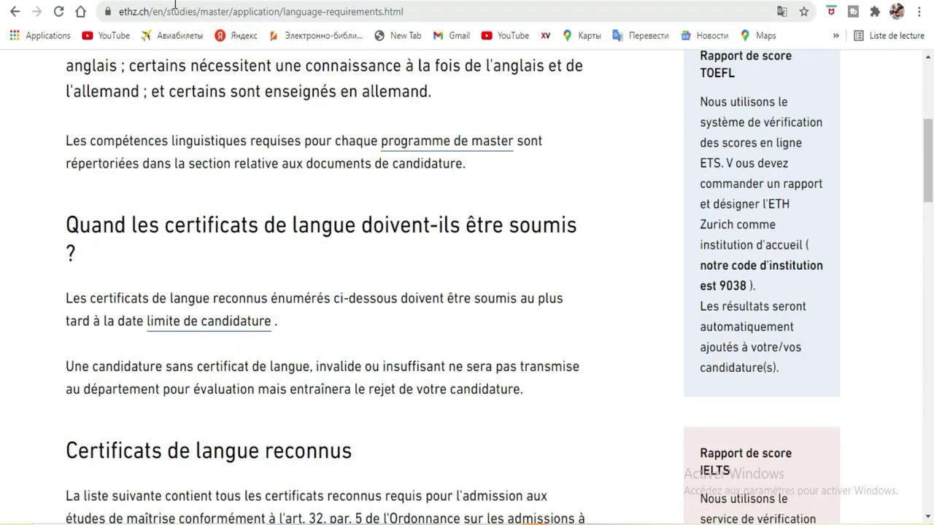
# Return to the eApply programme type page and continue with the selected Master's Degree Programme
pyautogui.click(223, 2)
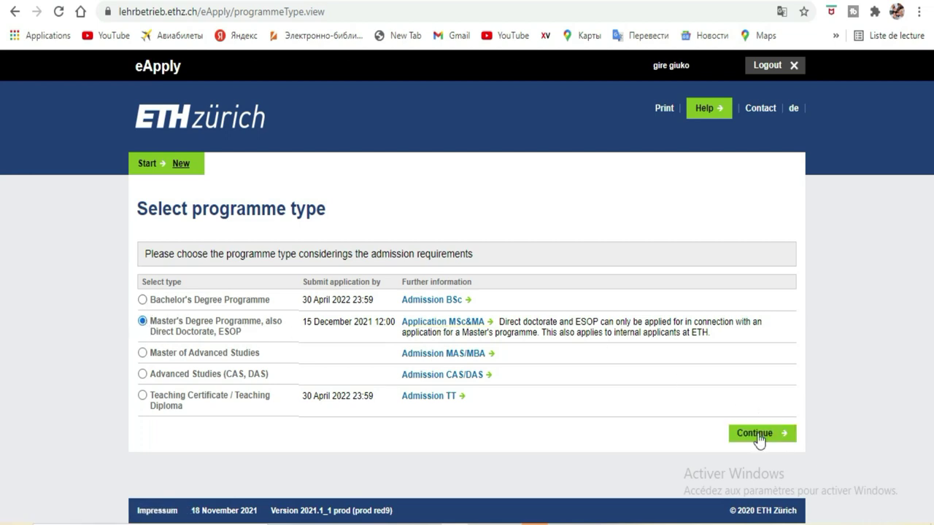
pyautogui.click(784, 436)
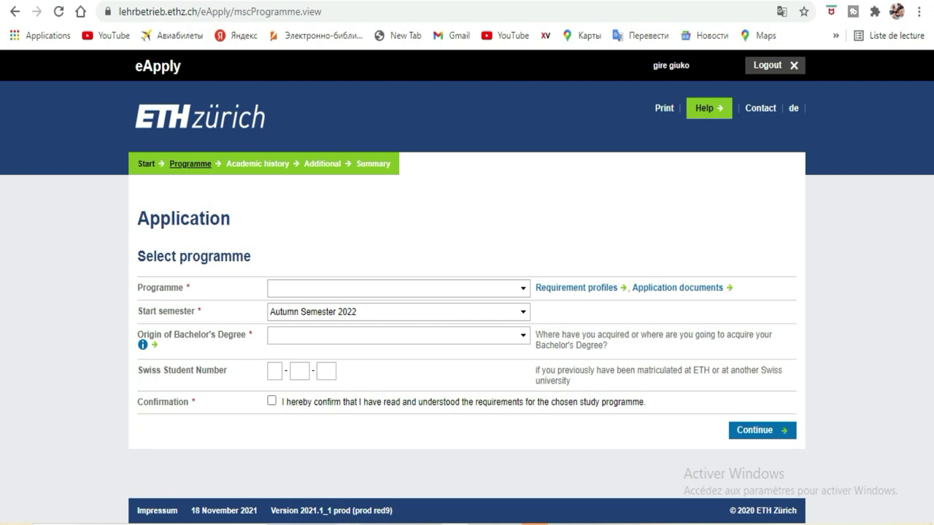
# Open the on-screen keyboard over the eApply page and move it clear of the programme selection form
pyautogui.press('ctrl+super+o')
pyautogui.hotkey('alt', 'Tab')
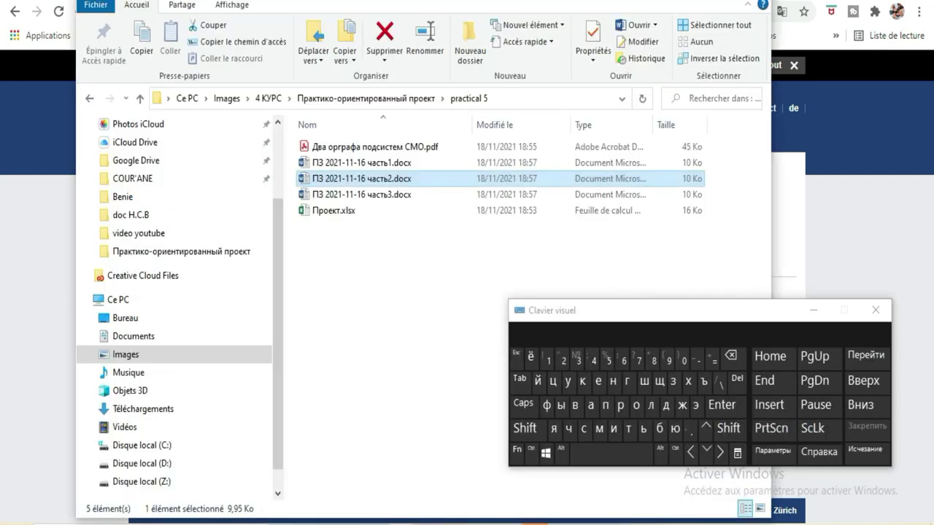
pyautogui.hotkey('alt', 'Tab')
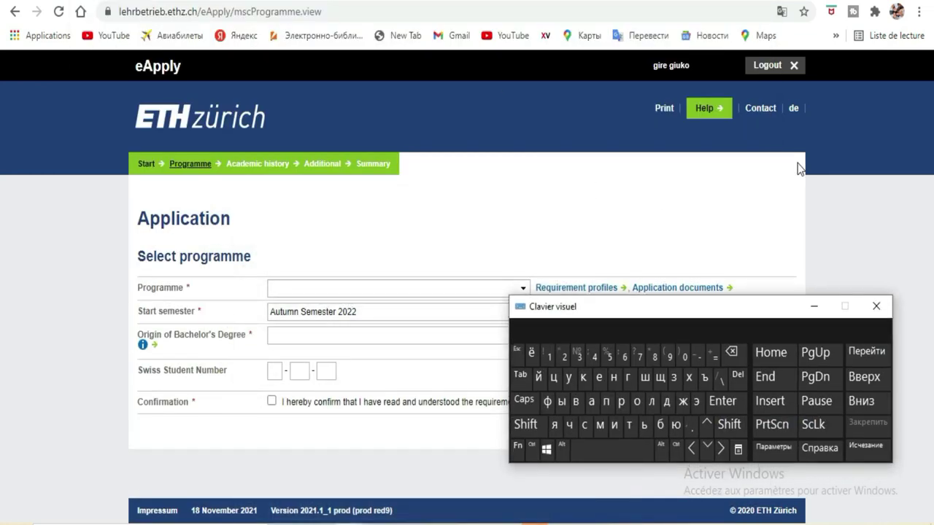
pyautogui.moveTo(729, 306); pyautogui.dragTo(761, 81)
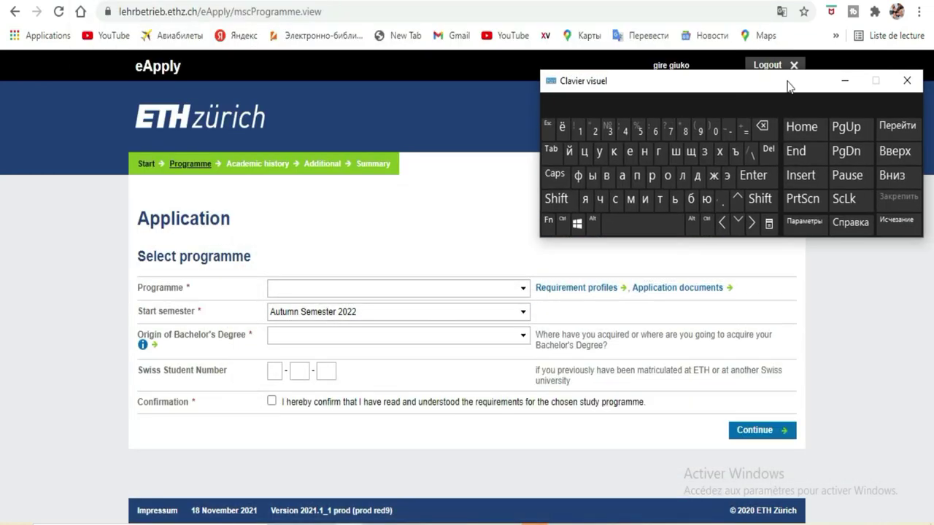
# Choose Computer Science as the programme with Autumn Semester 2022 as the start semester
pyautogui.click(369, 291)
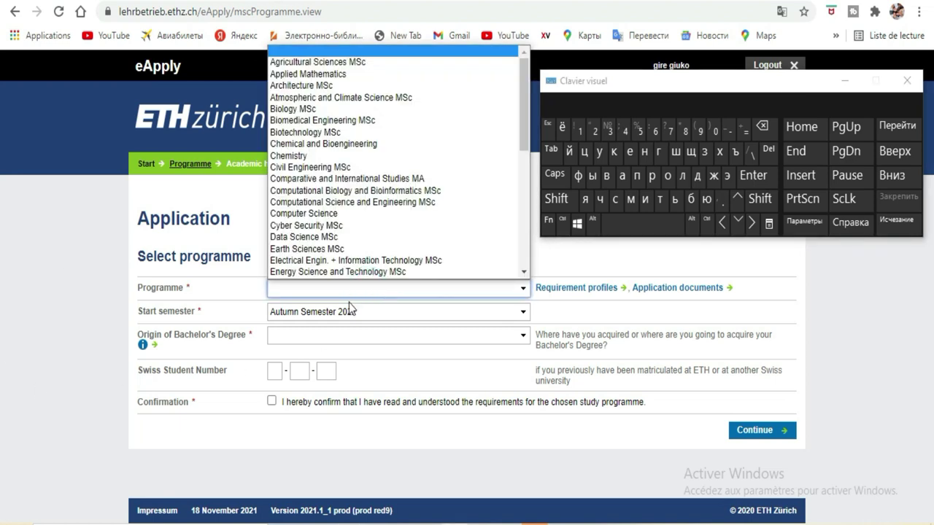
pyautogui.click(287, 218)
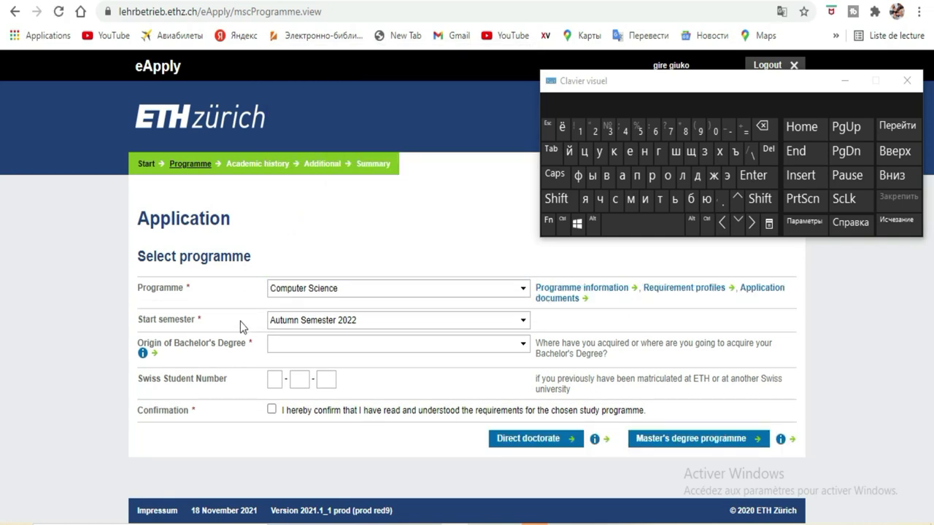
pyautogui.click(518, 328)
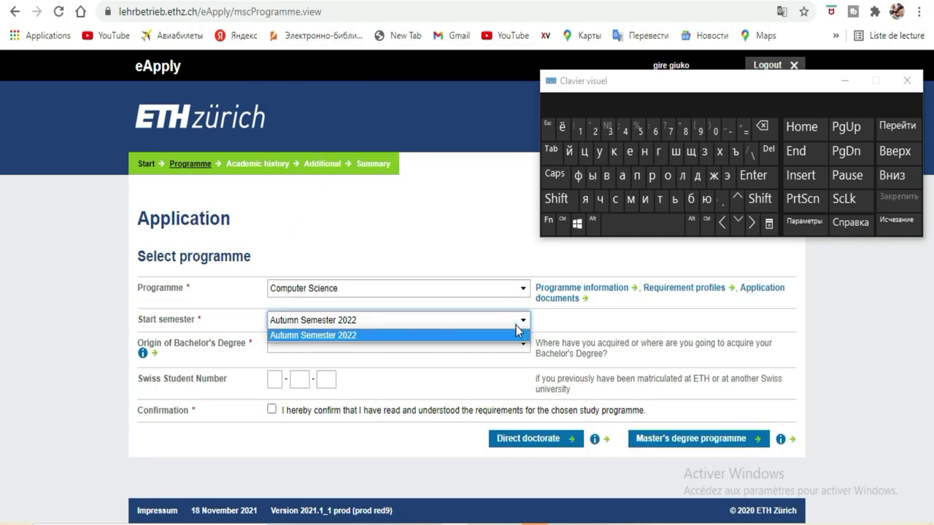
pyautogui.click(519, 333)
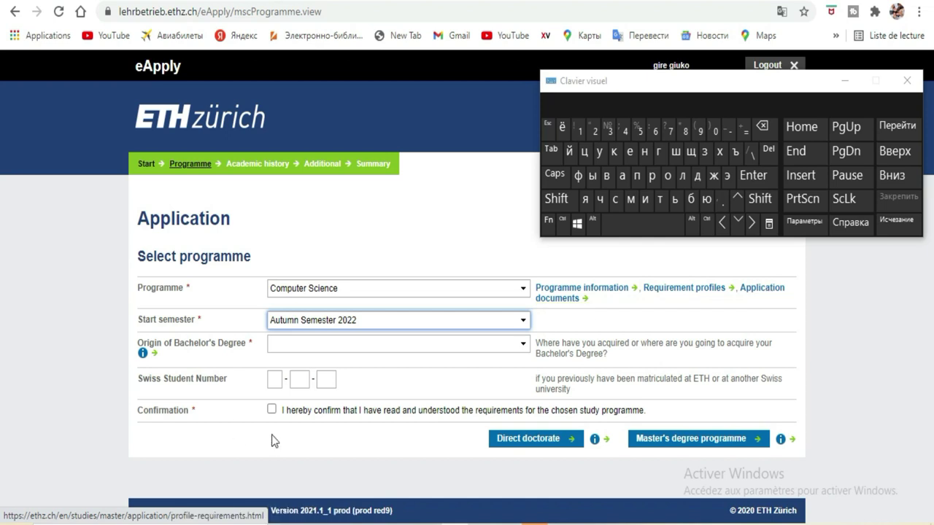
# Set the origin of the Bachelor's degree to Non-Swiss University
pyautogui.click(440, 350)
pyautogui.click(398, 350)
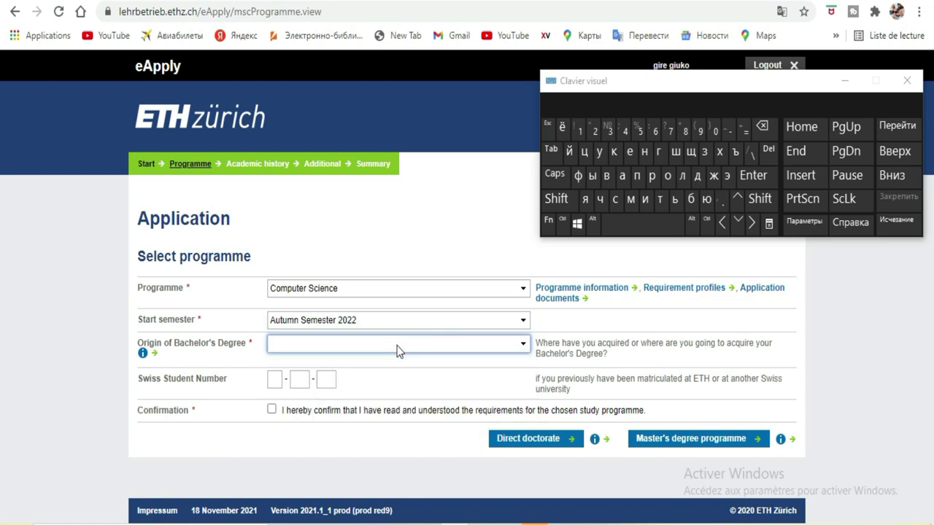
pyautogui.click(392, 348)
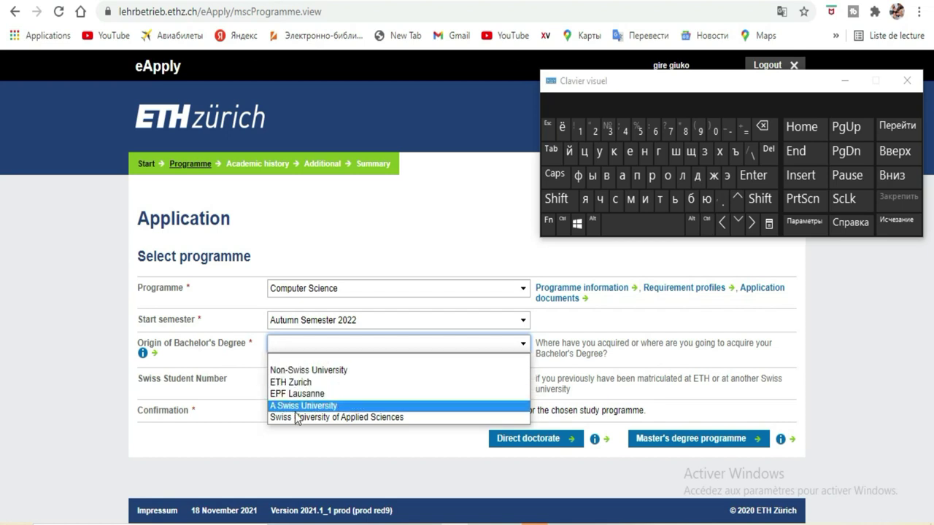
pyautogui.click(285, 370)
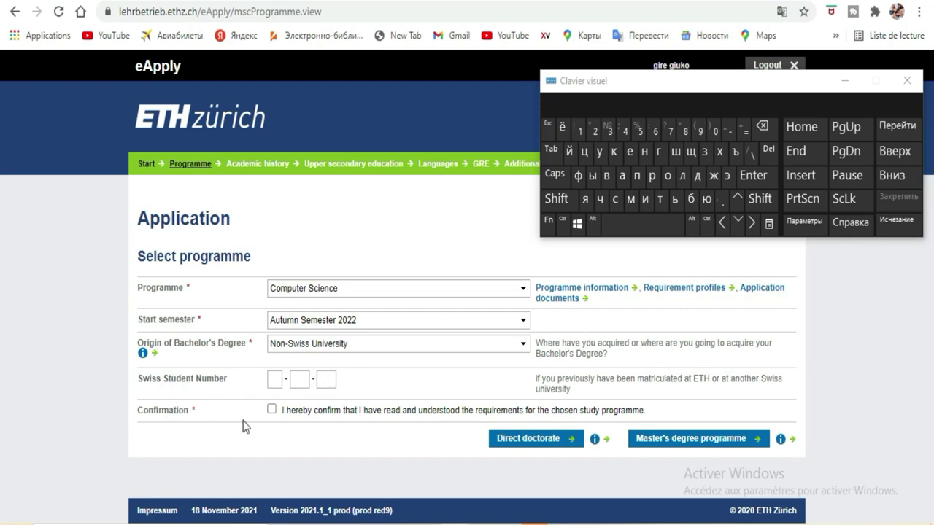
# Confirm having read the programme requirements and continue with the application as a Master's degree programme
pyautogui.click(277, 411)
pyautogui.click(270, 411)
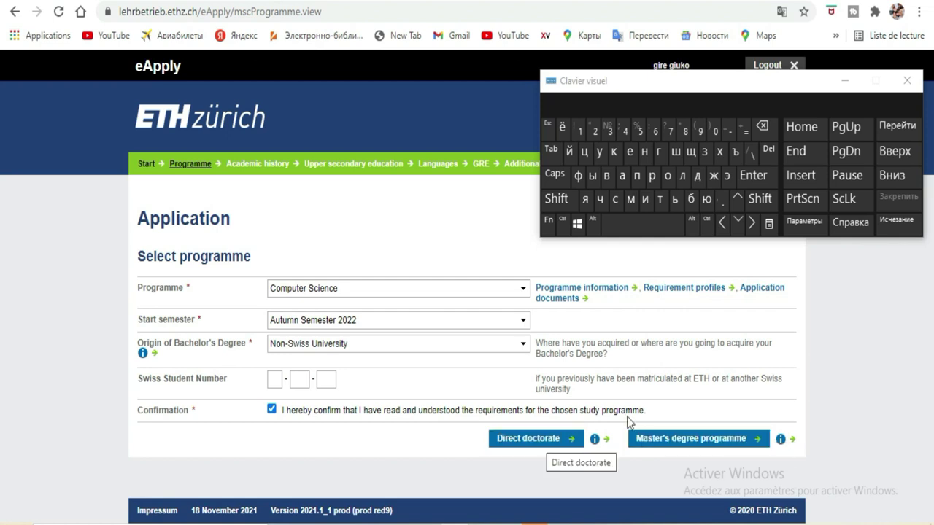
pyautogui.click(692, 440)
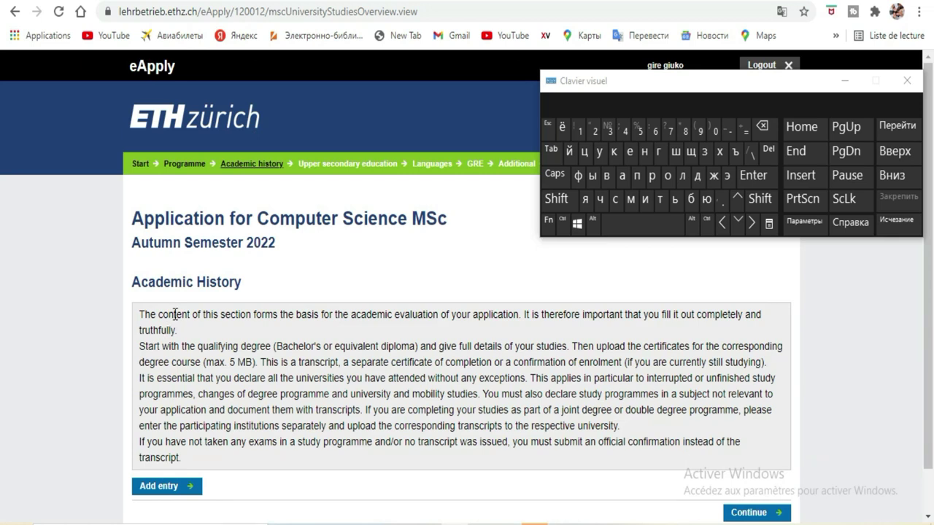
# Translate the Academic History page into French and move the on-screen keyboard away from the instructions
pyautogui.scroll(-1, 217, 279)
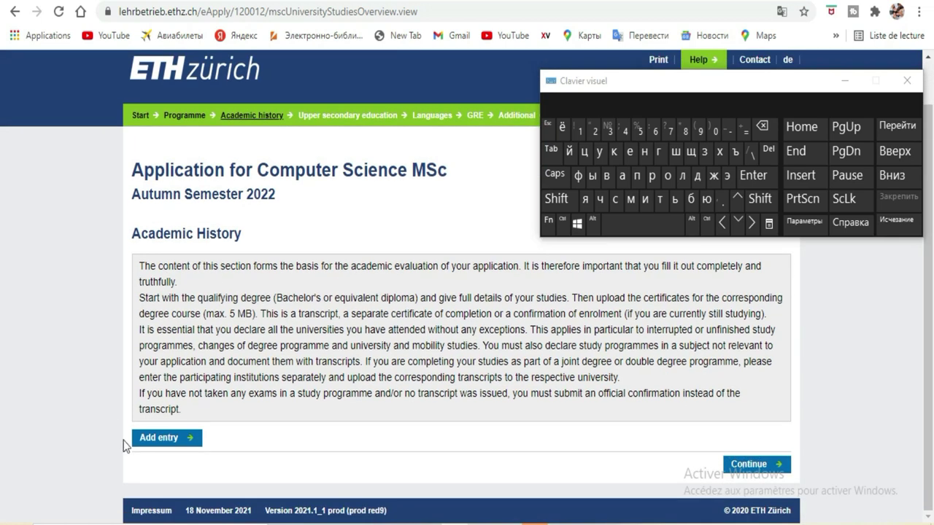
pyautogui.click(175, 453)
pyautogui.moveTo(764, 86); pyautogui.dragTo(705, 21)
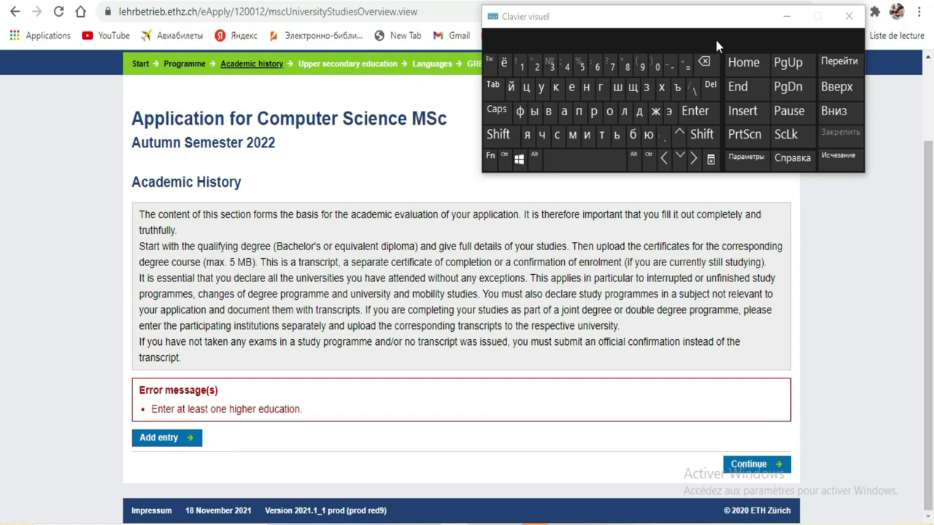
pyautogui.moveTo(729, 21); pyautogui.dragTo(715, 97)
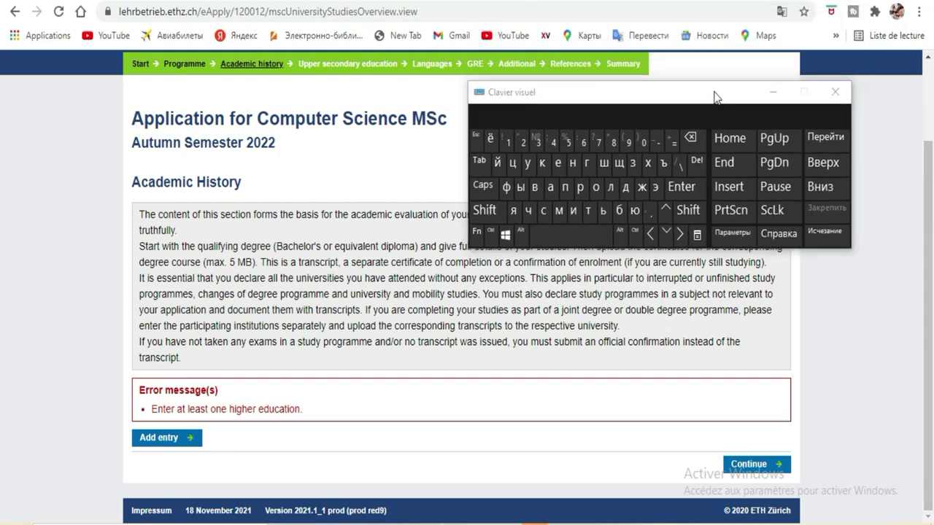
pyautogui.click(782, 12)
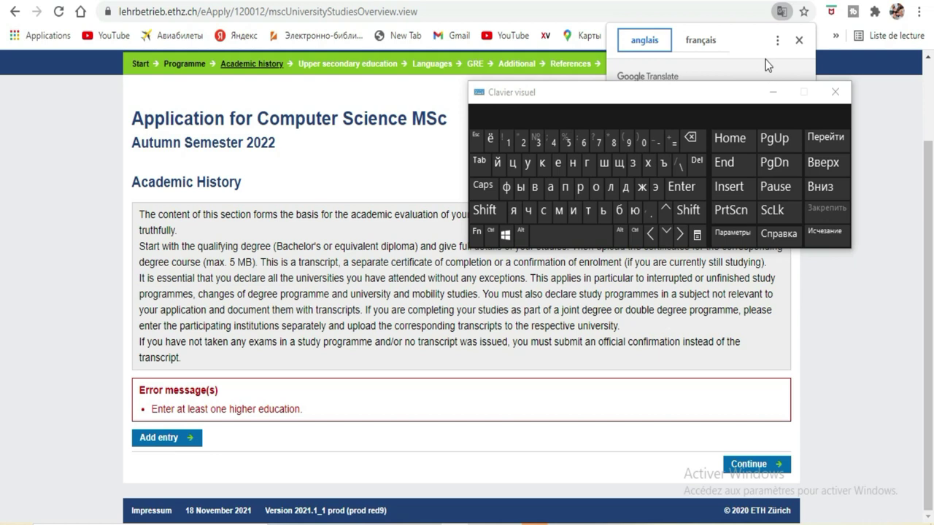
pyautogui.click(697, 49)
pyautogui.moveTo(635, 108); pyautogui.dragTo(551, 8)
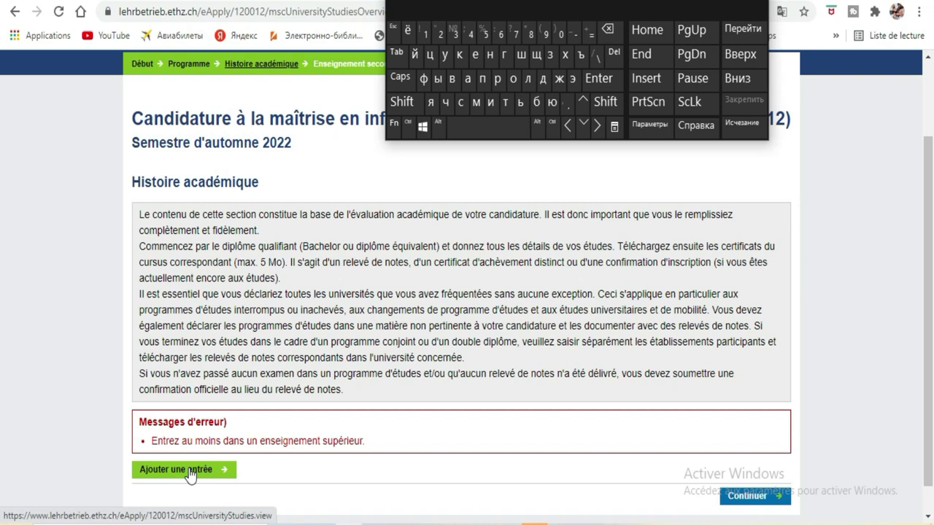
# Add an academic history entry, look through the university programme form and move the on-screen keyboard off its fields
pyautogui.click(164, 471)
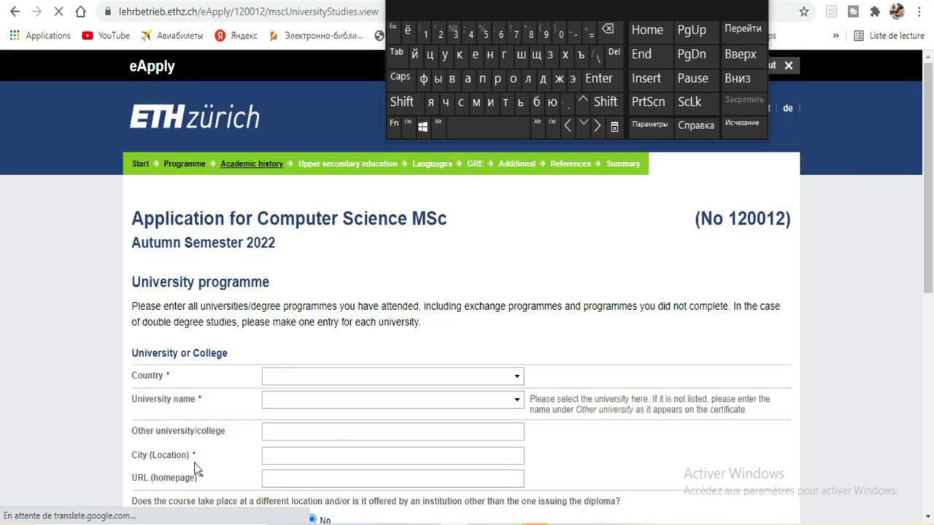
pyautogui.scroll(-3, 635, 288)
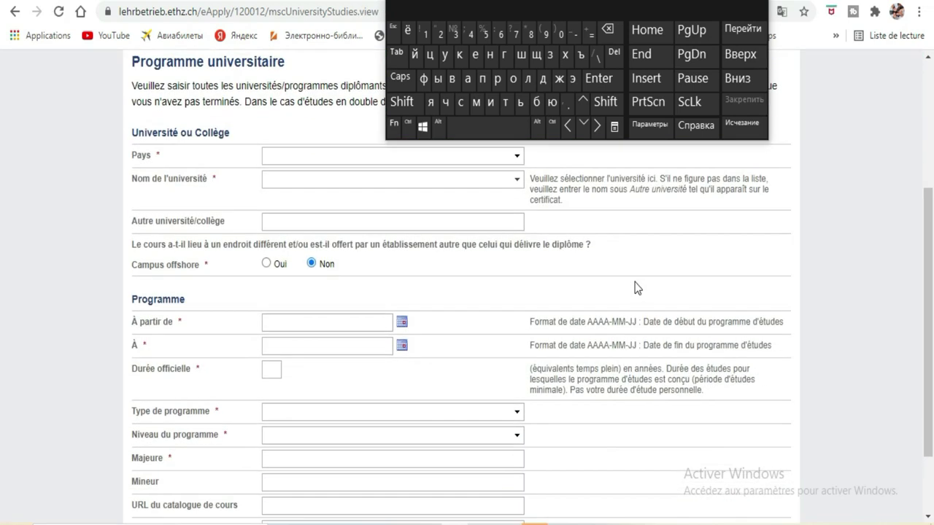
pyautogui.scroll(4, 634, 288)
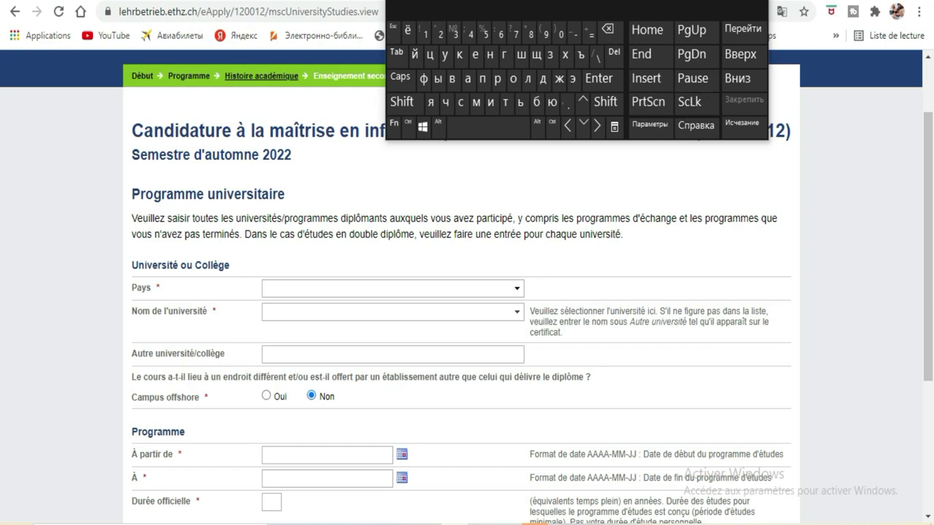
pyautogui.moveTo(552, 2); pyautogui.dragTo(347, 136)
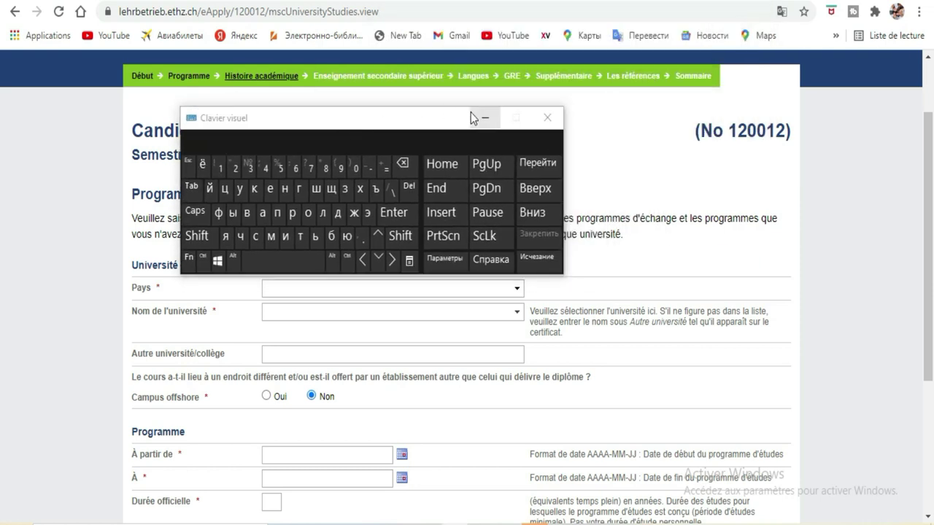
pyautogui.moveTo(442, 123); pyautogui.dragTo(581, 198)
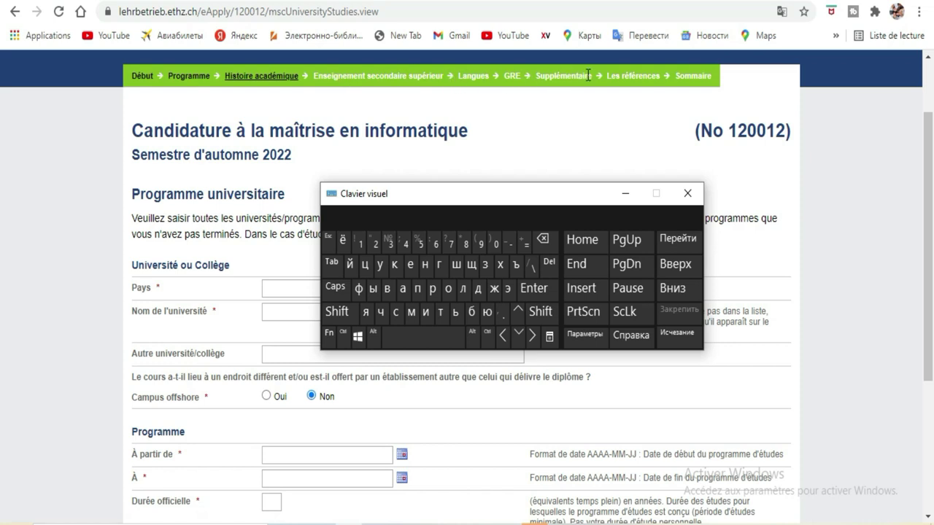
pyautogui.moveTo(536, 192); pyautogui.dragTo(535, 32)
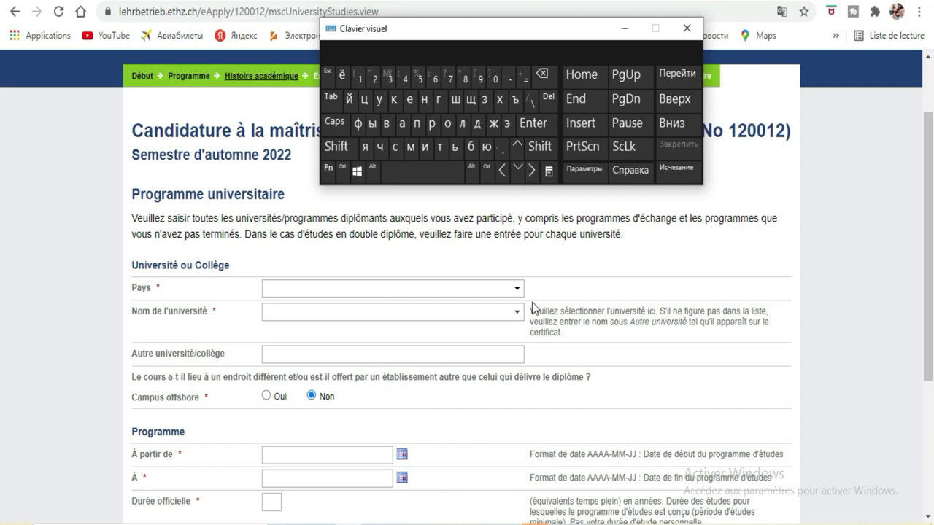
# Set the university's country to Côte d'Ivoire, then reload the page and resubmit the form data
pyautogui.click(508, 294)
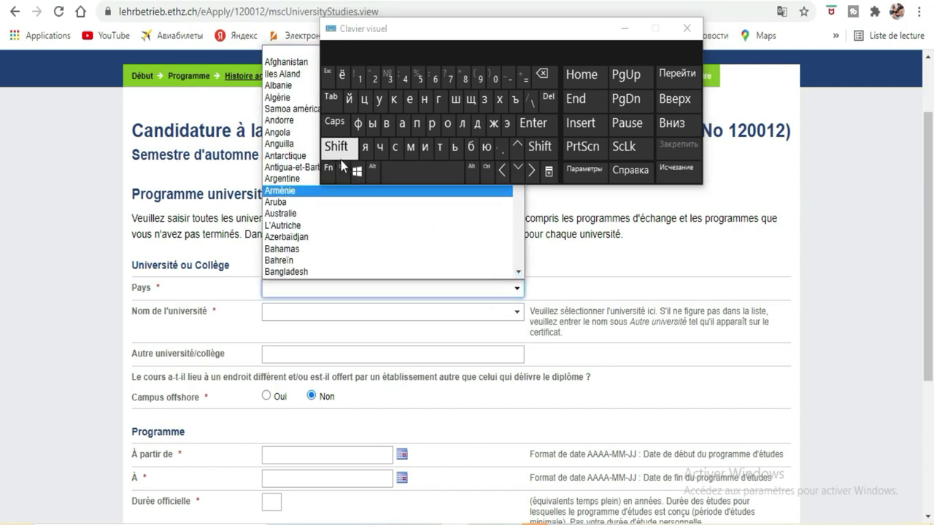
pyautogui.moveTo(541, 43); pyautogui.dragTo(834, 4)
pyautogui.click(513, 289)
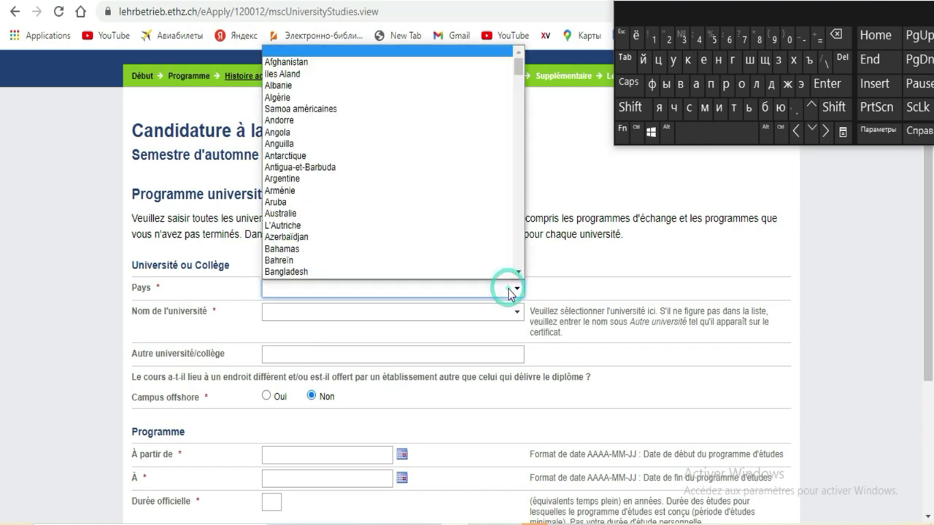
pyautogui.scroll(-10, 385, 176)
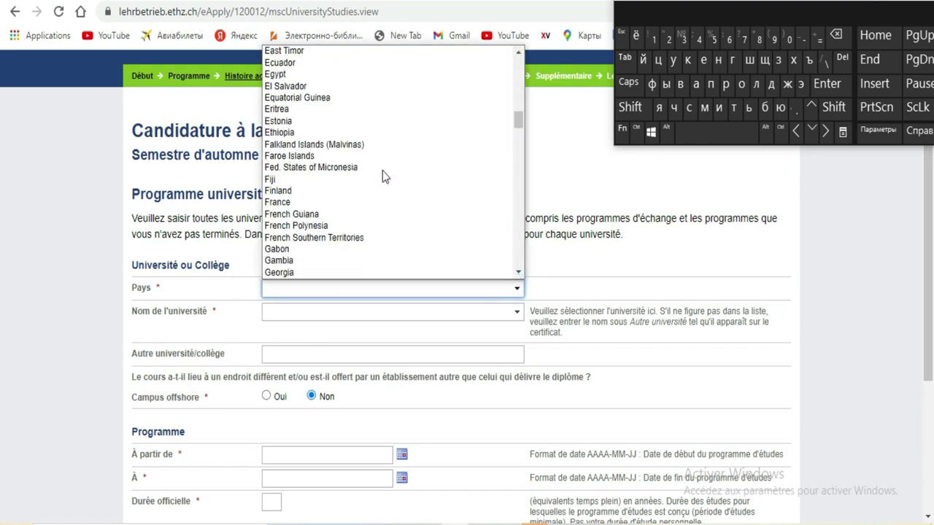
pyautogui.scroll(2, 382, 171)
pyautogui.scroll(-4, 382, 170)
pyautogui.scroll(4, 382, 170)
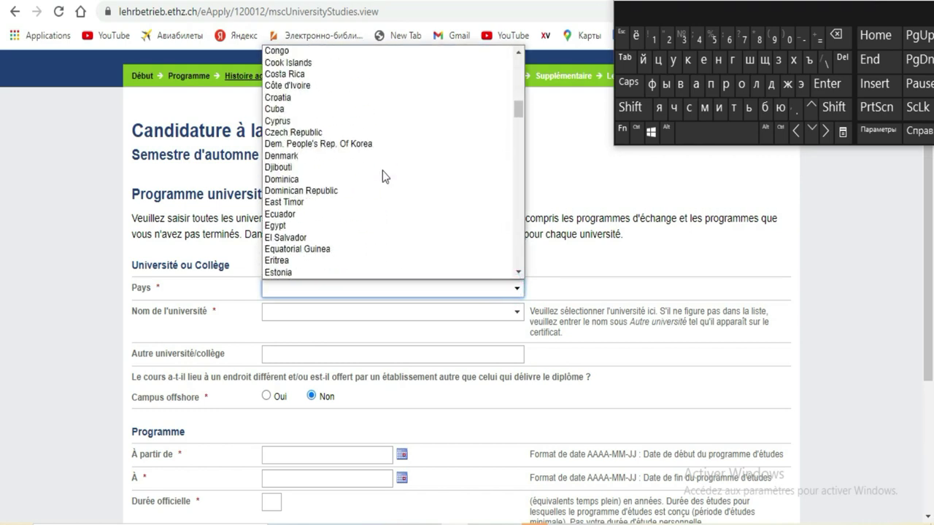
pyautogui.click(323, 86)
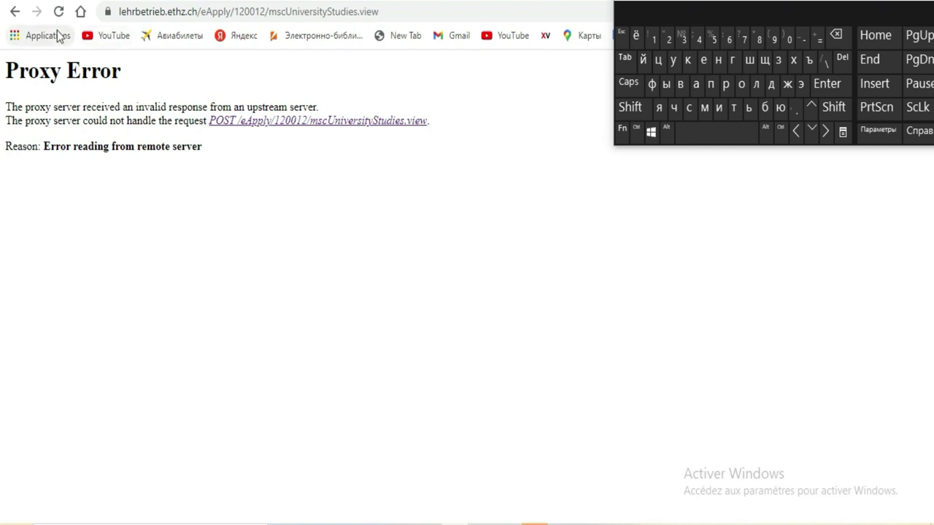
pyautogui.click(59, 11)
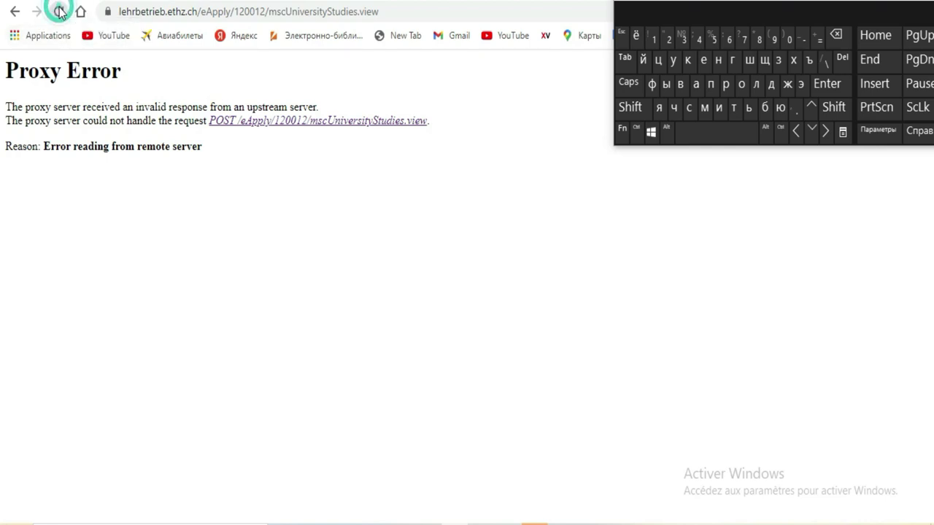
pyautogui.click(508, 144)
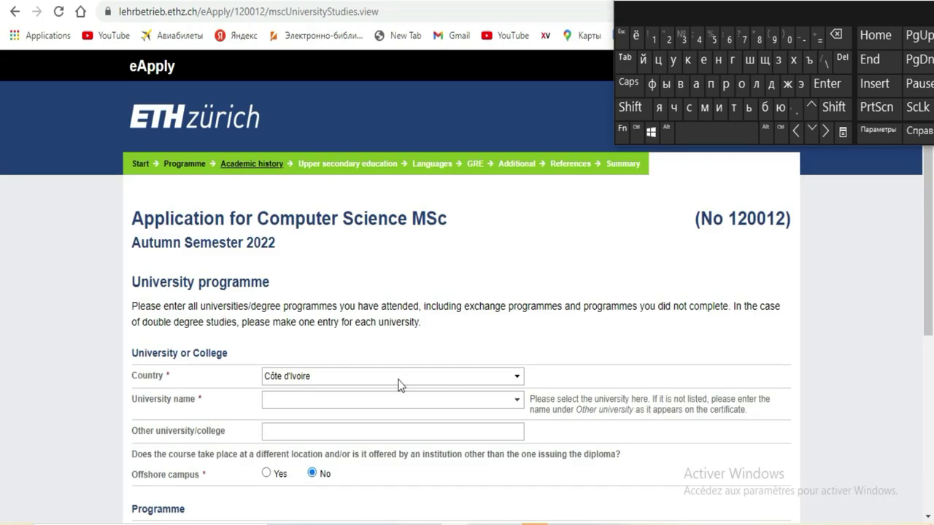
# Try to open the list of universities for the University name field
pyautogui.scroll(-1, 392, 252)
pyautogui.click(519, 329)
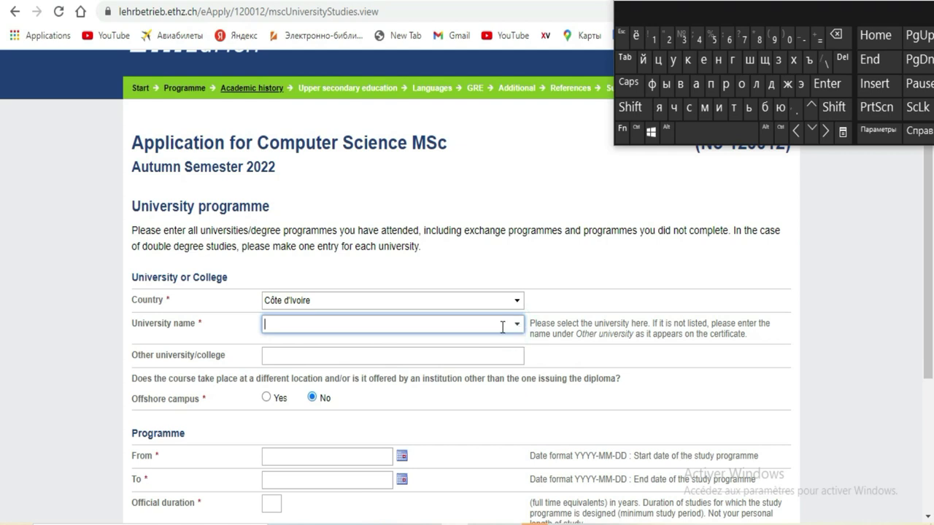
pyautogui.click(516, 326)
pyautogui.click(516, 325)
# Switch the keyboard layout to English (United States), reposition the on-screen keyboard and activate the University name field
pyautogui.click(876, 522)
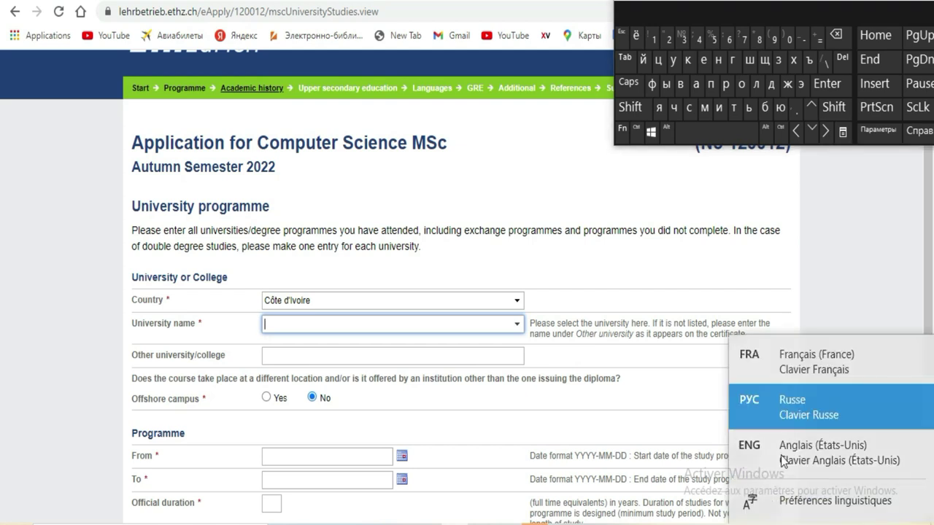
pyautogui.click(794, 454)
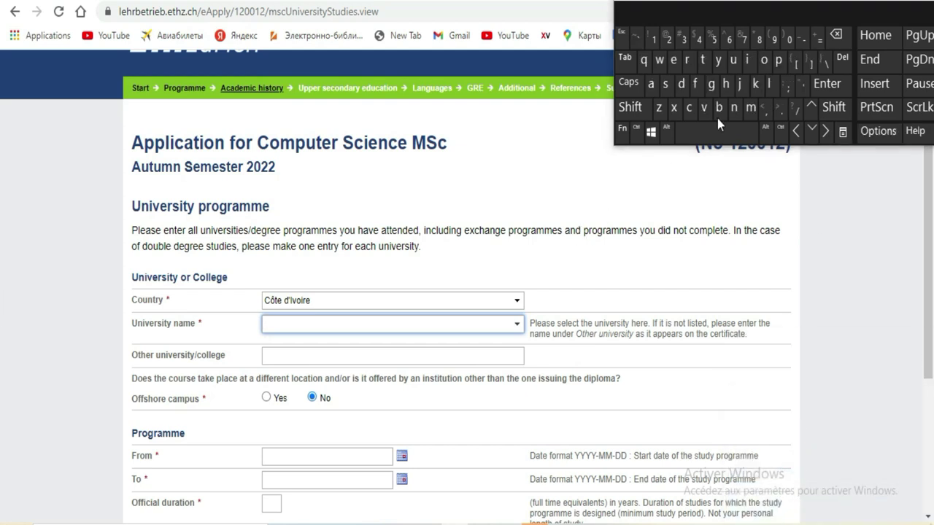
pyautogui.moveTo(799, 6); pyautogui.dragTo(710, 46)
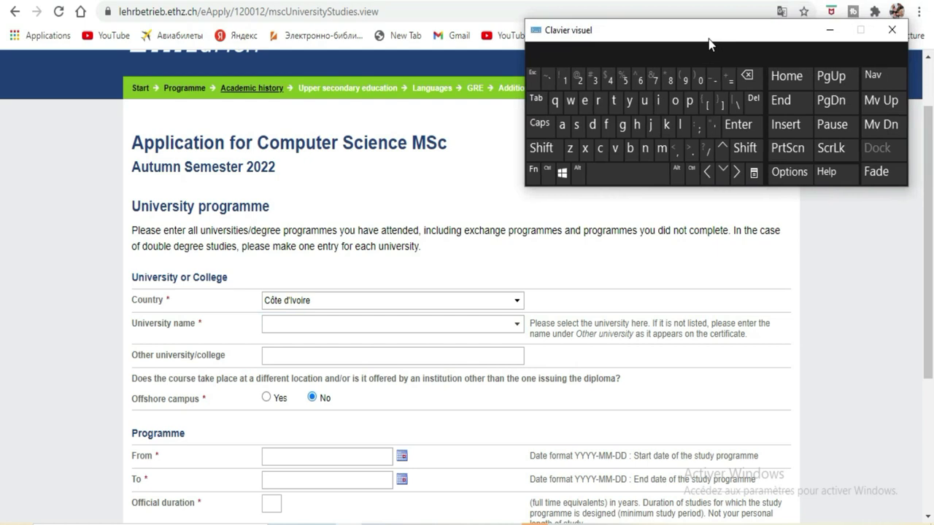
pyautogui.click(517, 325)
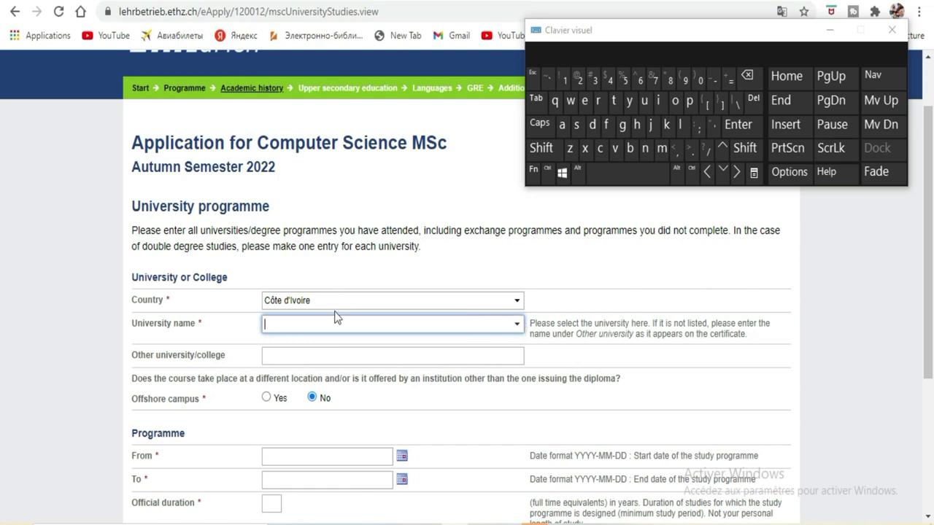
# Try to enter UFHB as the university name with the on-screen keyboard
pyautogui.click(645, 101)
pyautogui.click(606, 124)
pyautogui.click(642, 121)
pyautogui.click(630, 149)
# Reposition the on-screen keyboard, translate the page into French and look through the programme form
pyautogui.moveTo(742, 28); pyautogui.dragTo(736, 51)
pyautogui.click(784, 14)
pyautogui.click(699, 40)
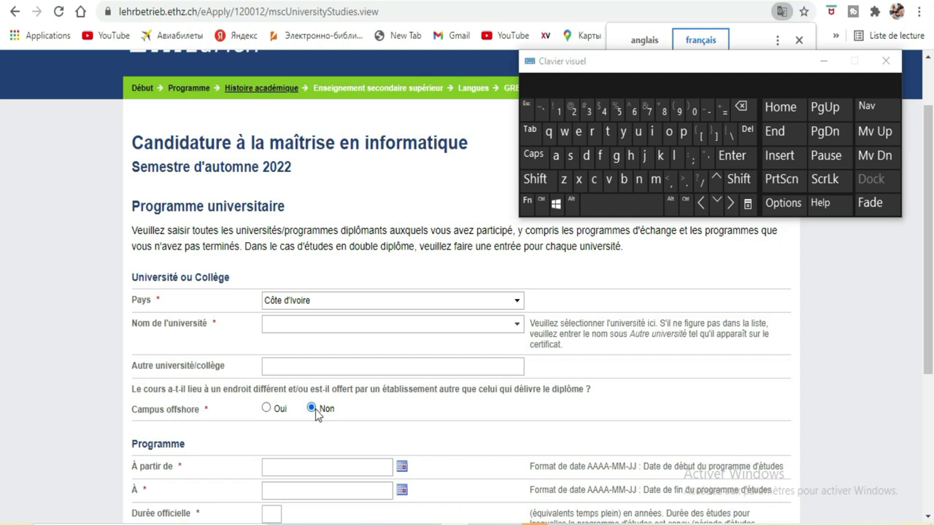
pyautogui.scroll(-2, 363, 349)
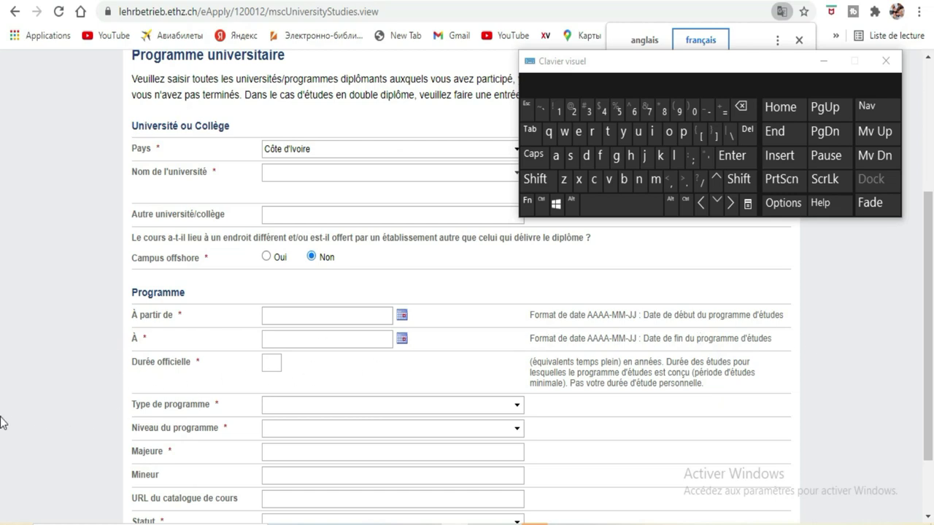
pyautogui.scroll(-2, 316, 357)
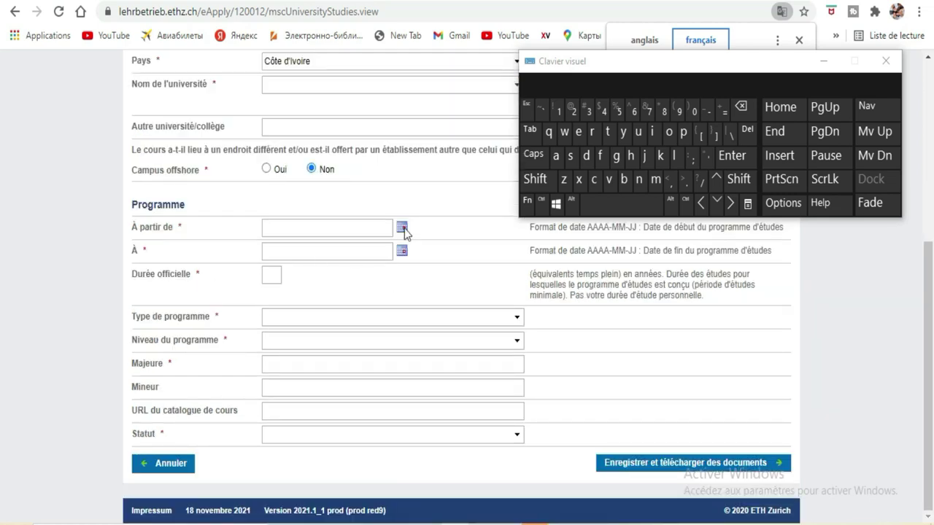
pyautogui.scroll(1, 416, 232)
pyautogui.scroll(1, 416, 233)
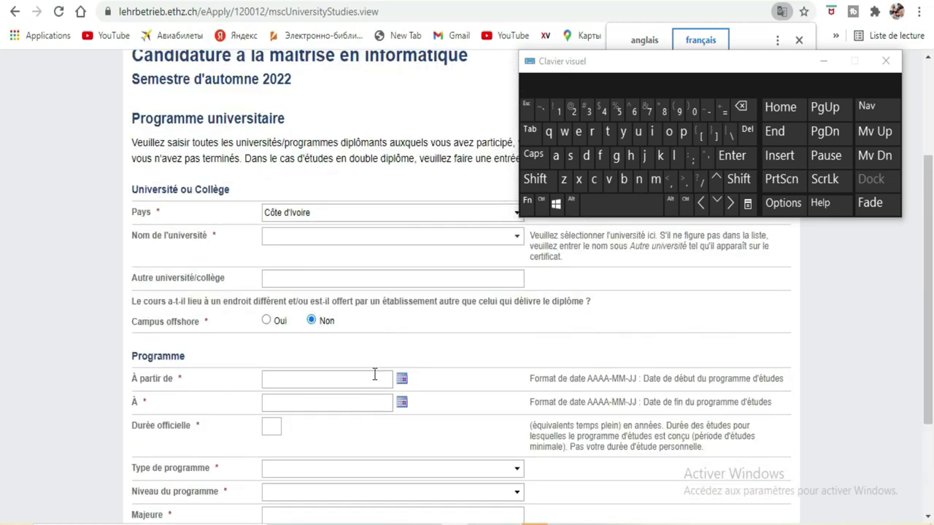
# Try to set the programme's start date to 10 April 2018 using the calendar
pyautogui.click(401, 380)
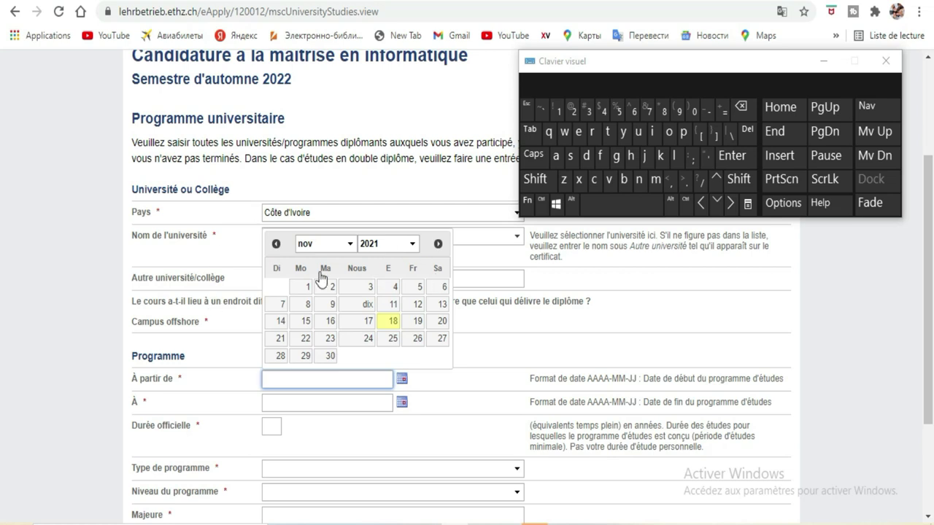
pyautogui.click(410, 245)
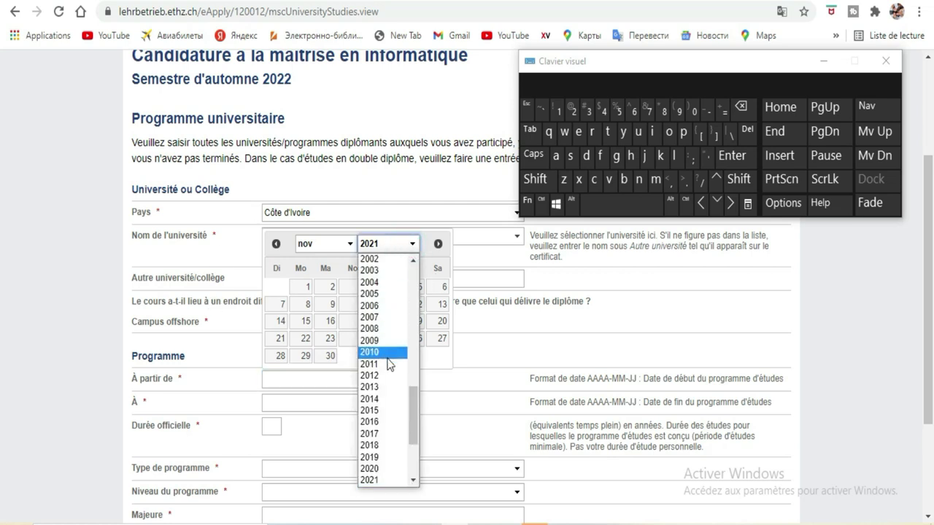
pyautogui.click(383, 445)
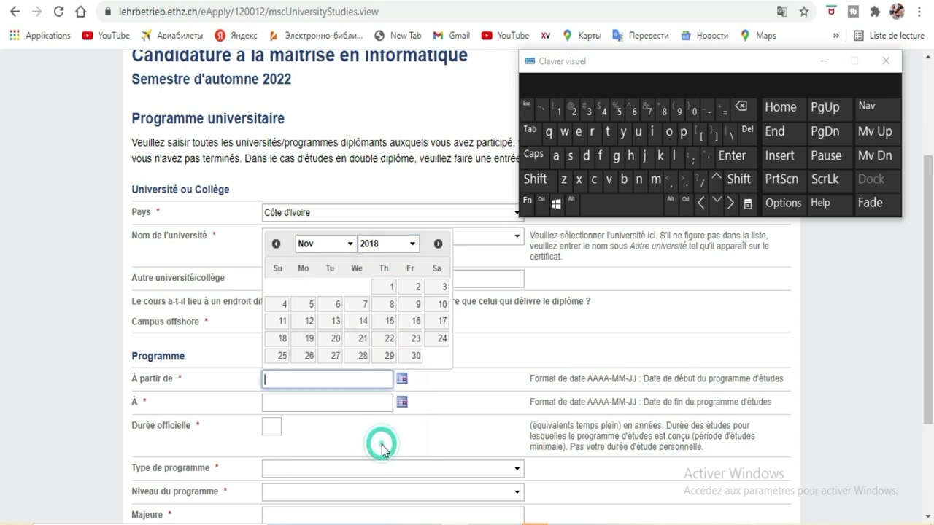
pyautogui.click(346, 246)
pyautogui.click(310, 294)
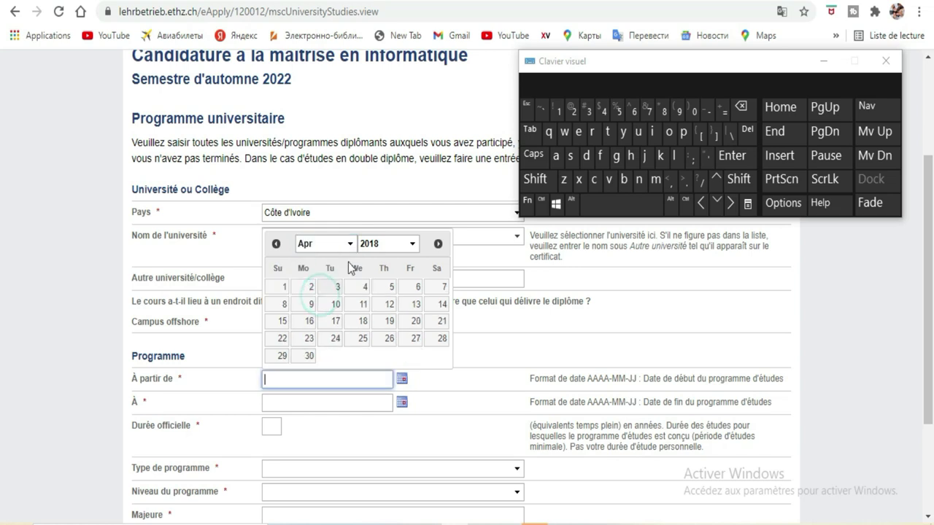
pyautogui.click(332, 305)
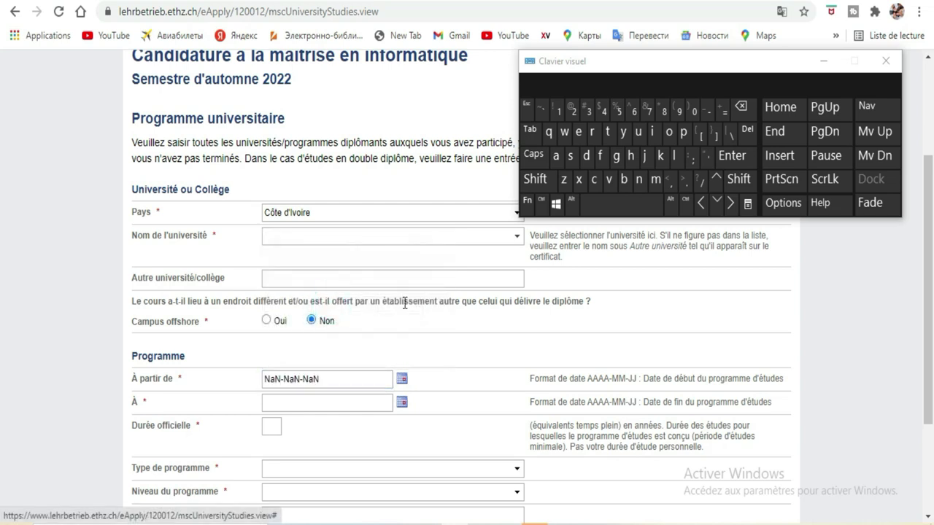
# Replace the programme's start date with 2018-02-12 using the on-screen keyboard
pyautogui.click(402, 378)
pyautogui.tripleClick(350, 374)
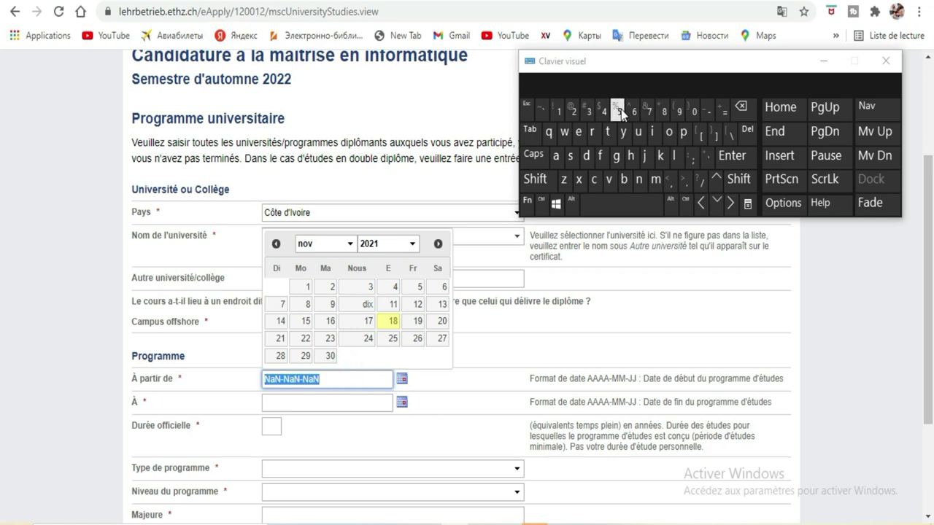
pyautogui.click(576, 113)
pyautogui.click(694, 110)
pyautogui.click(558, 111)
pyautogui.click(664, 112)
pyautogui.click(709, 111)
pyautogui.click(694, 111)
pyautogui.click(576, 112)
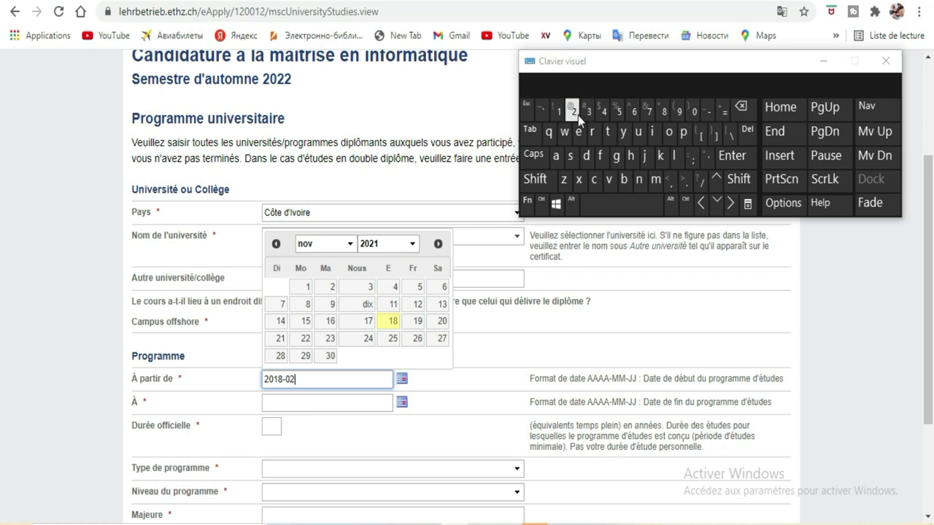
pyautogui.click(709, 112)
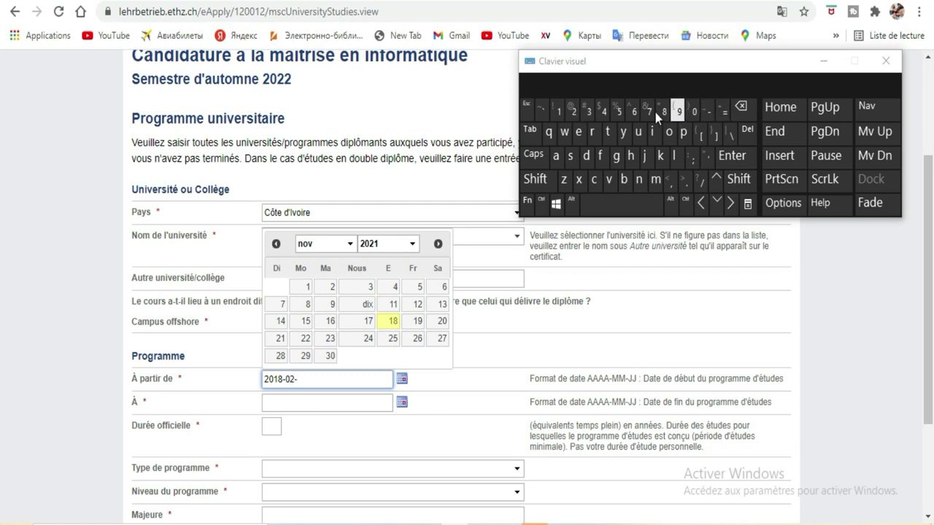
pyautogui.click(562, 113)
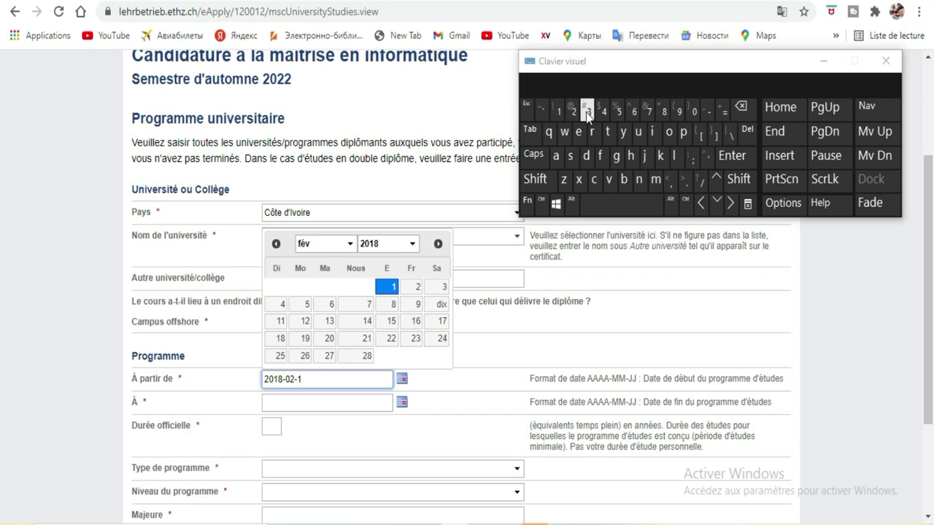
pyautogui.click(574, 112)
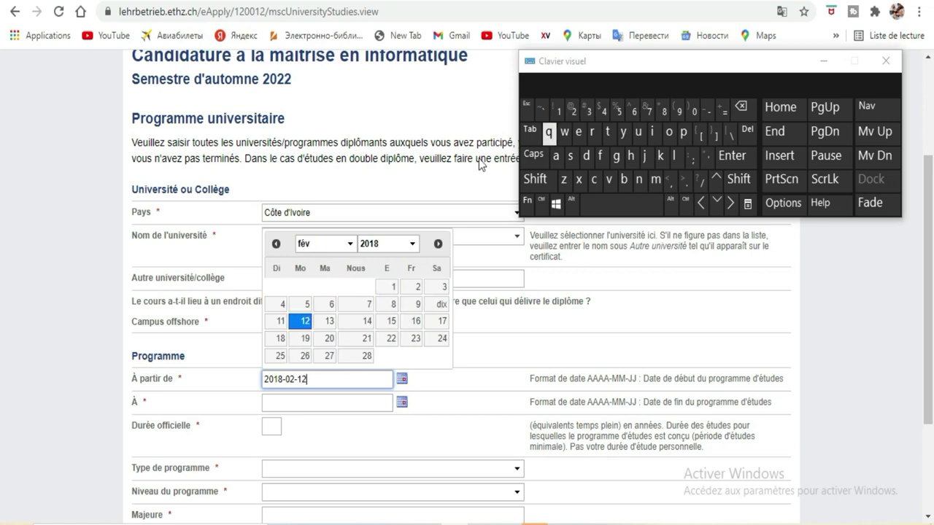
# Set the programme's end date to 2021-06-01 using the on-screen keyboard
pyautogui.click(348, 400)
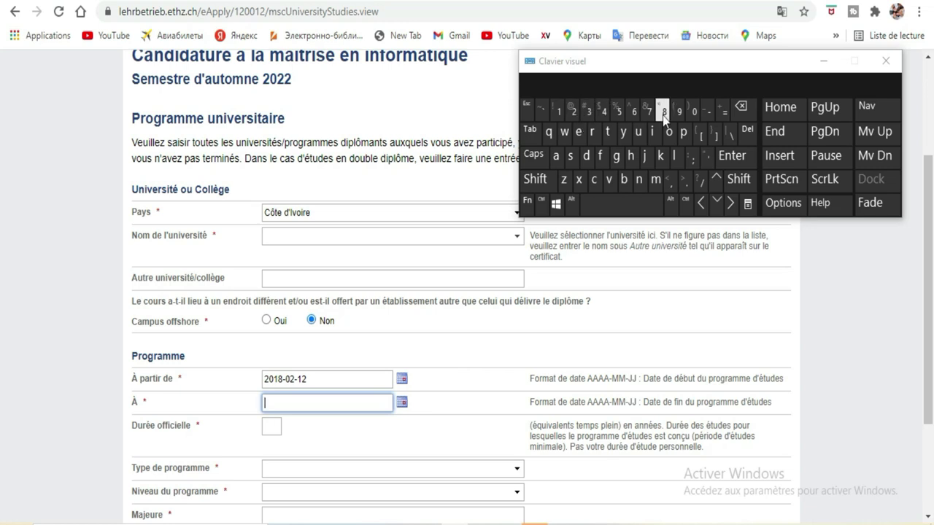
pyautogui.click(575, 112)
pyautogui.click(694, 114)
pyautogui.click(574, 114)
pyautogui.click(559, 111)
pyautogui.click(709, 114)
pyautogui.click(694, 110)
pyautogui.click(636, 111)
pyautogui.click(693, 111)
# Set the official duration to 3 years and the programme type to the degree programme option (Bachelor's or Master's Degree, PhD)
pyautogui.click(273, 425)
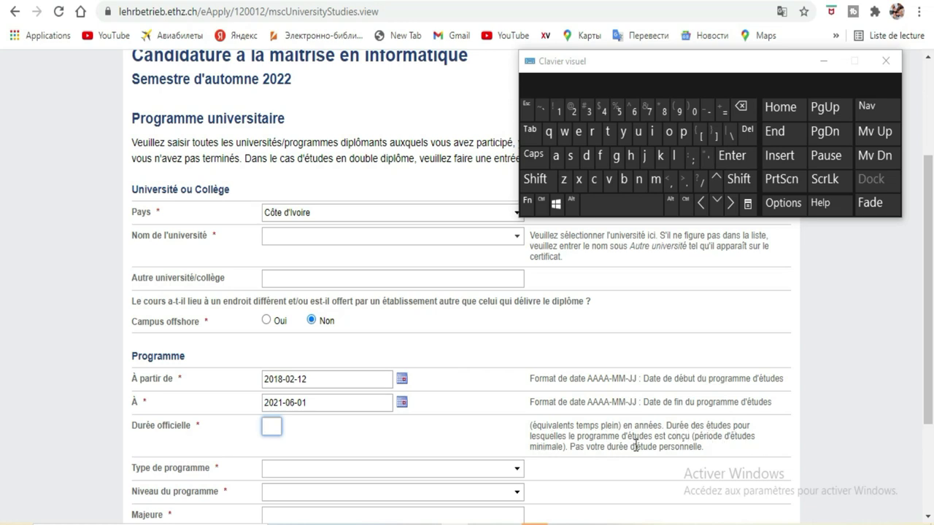
pyautogui.click(591, 113)
pyautogui.scroll(-2, 410, 383)
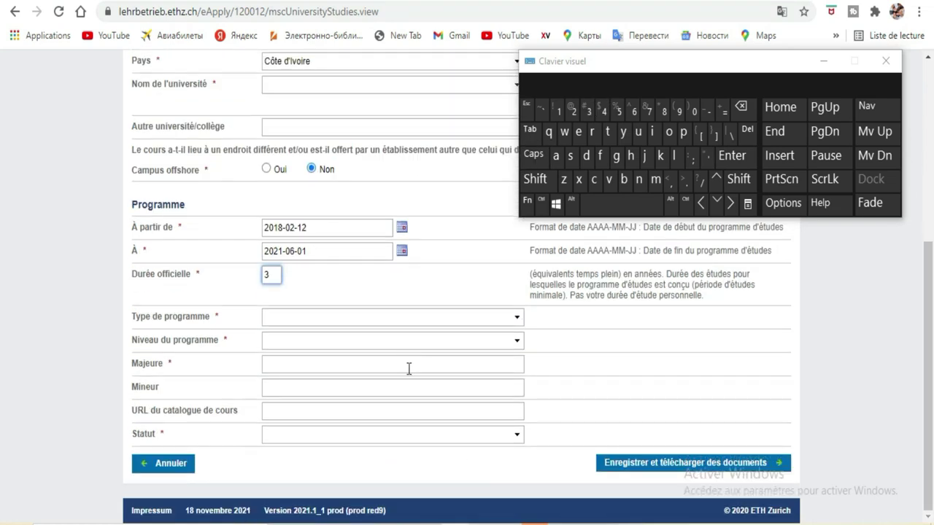
pyautogui.click(502, 326)
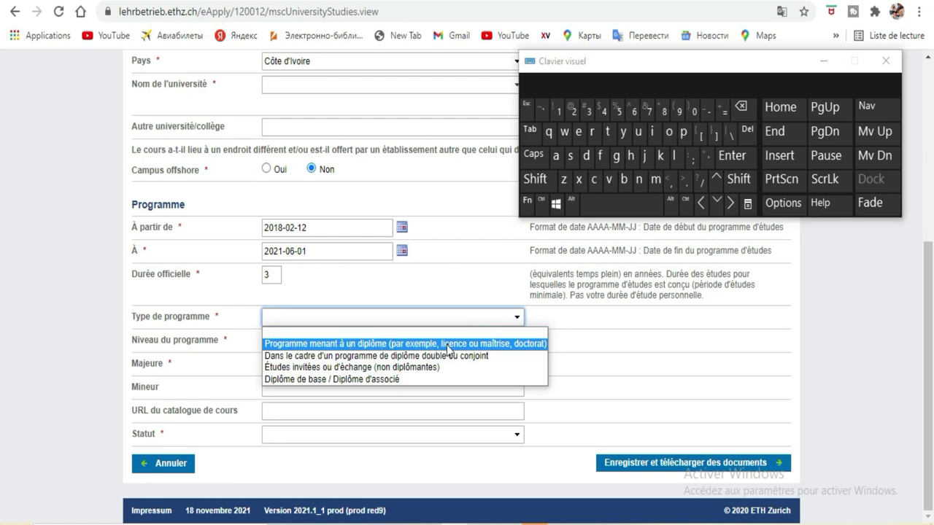
pyautogui.click(502, 343)
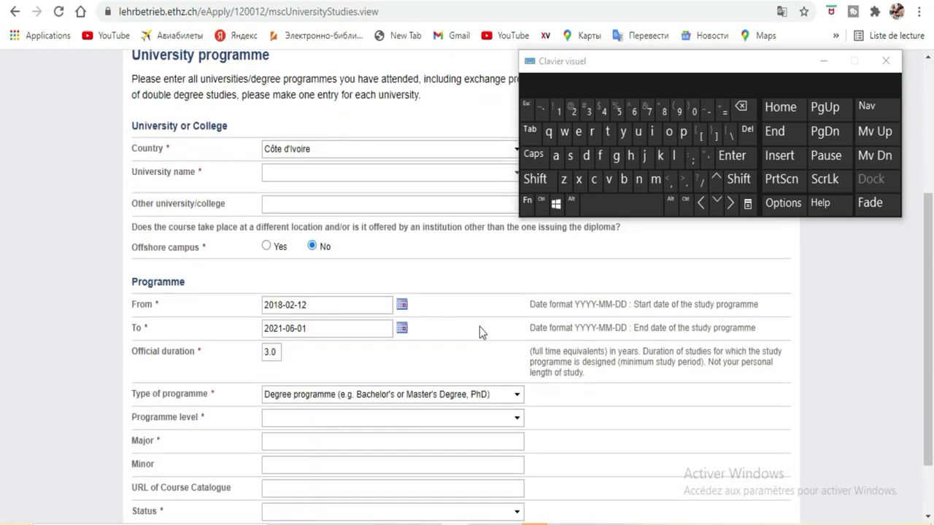
# Try again to open the list of universities and enter UFHB as the university name
pyautogui.scroll(-1, 488, 348)
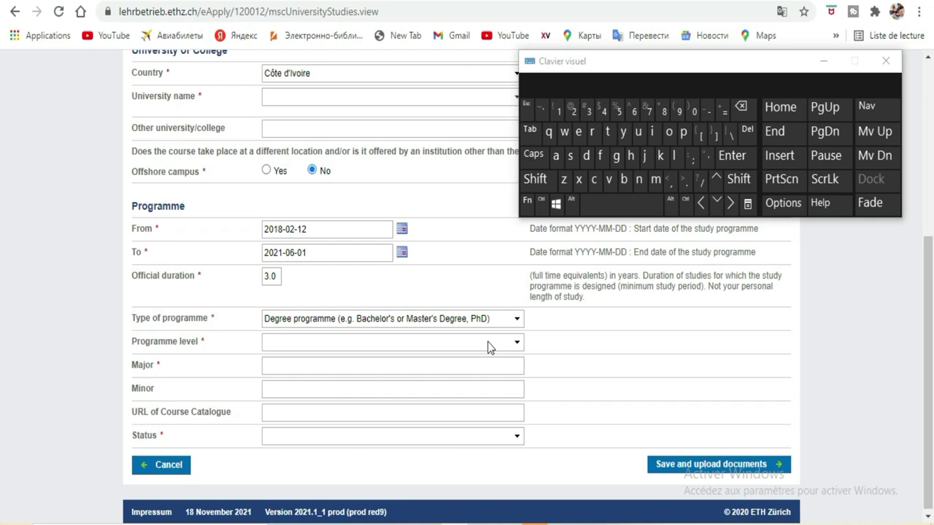
pyautogui.scroll(2, 425, 323)
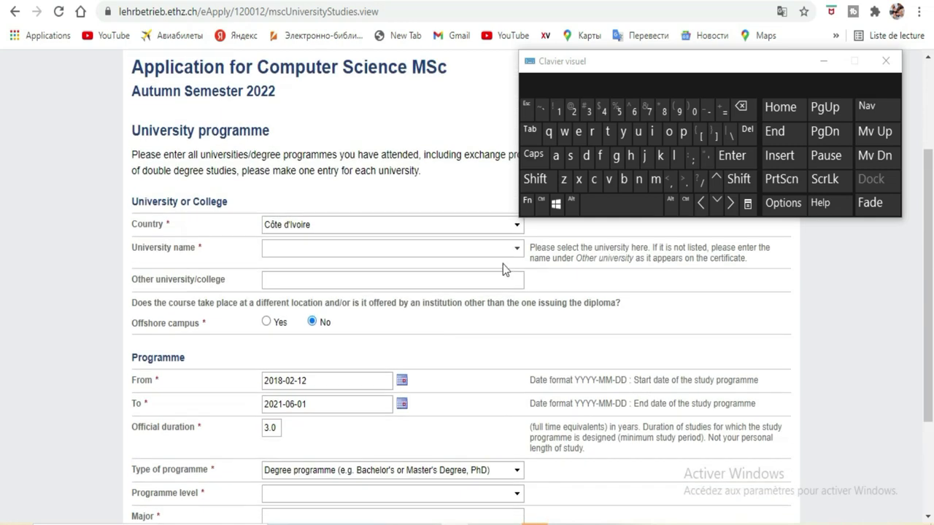
pyautogui.click(514, 248)
pyautogui.click(512, 247)
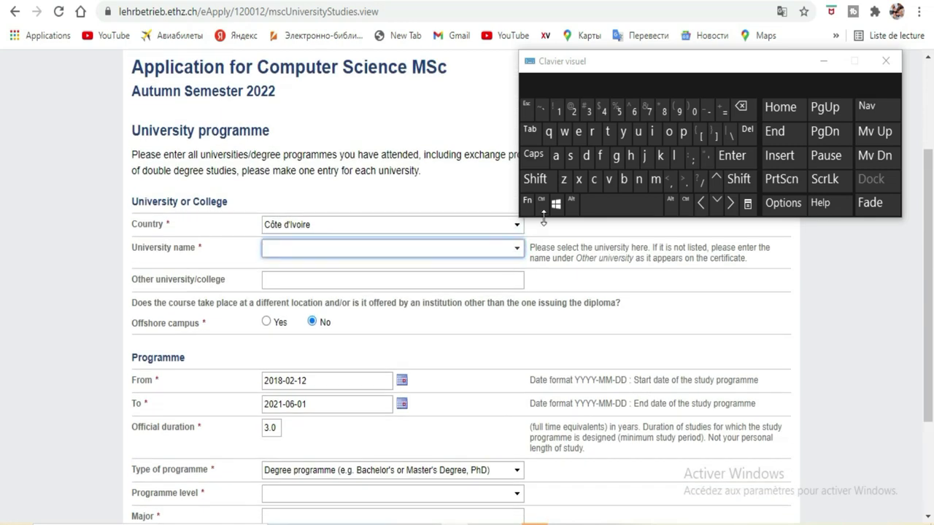
pyautogui.click(639, 132)
pyautogui.click(600, 155)
pyautogui.click(634, 158)
pyautogui.click(626, 179)
# Set the programme level to Bachelor's
pyautogui.scroll(-3, 384, 347)
pyautogui.click(494, 342)
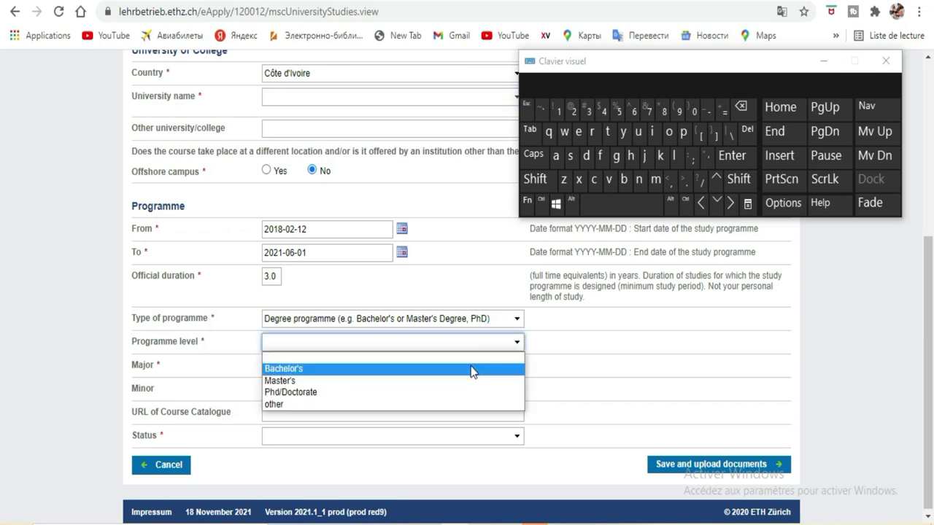
pyautogui.click(471, 370)
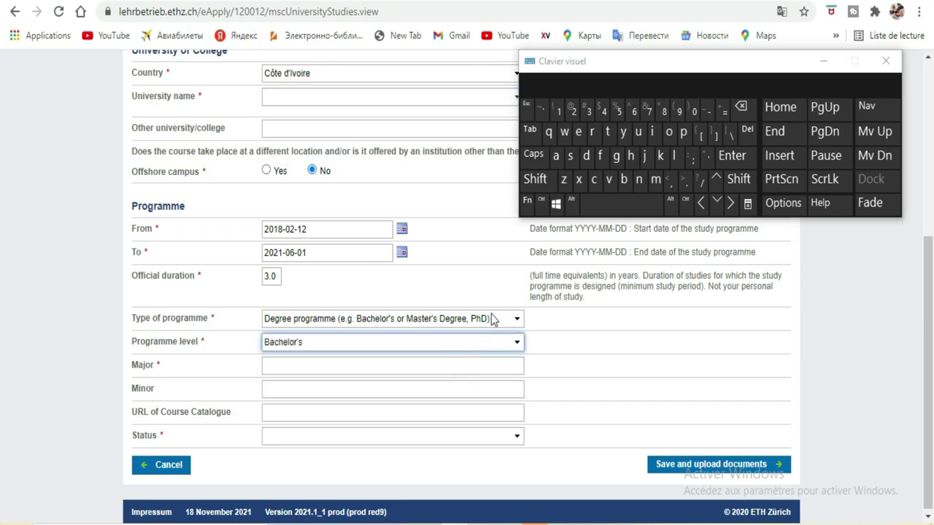
# Translate the form into French to read its labels and enter Na as the major
pyautogui.click(475, 368)
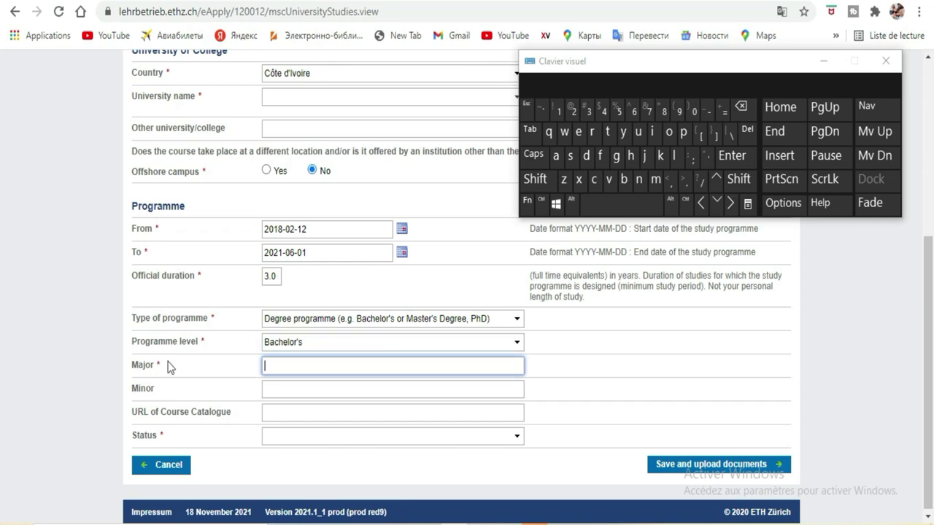
pyautogui.click(784, 11)
pyautogui.click(699, 41)
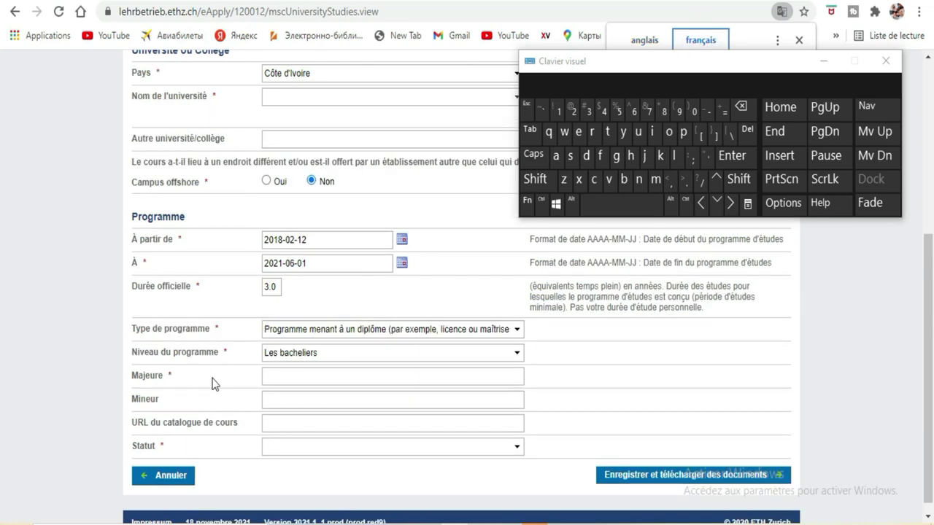
pyautogui.click(351, 374)
pyautogui.click(536, 179)
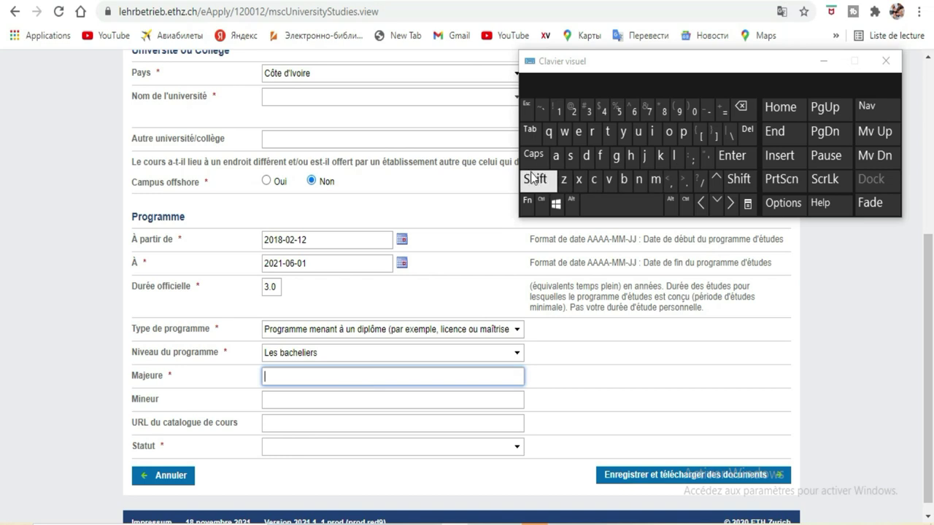
pyautogui.click(640, 178)
pyautogui.click(556, 156)
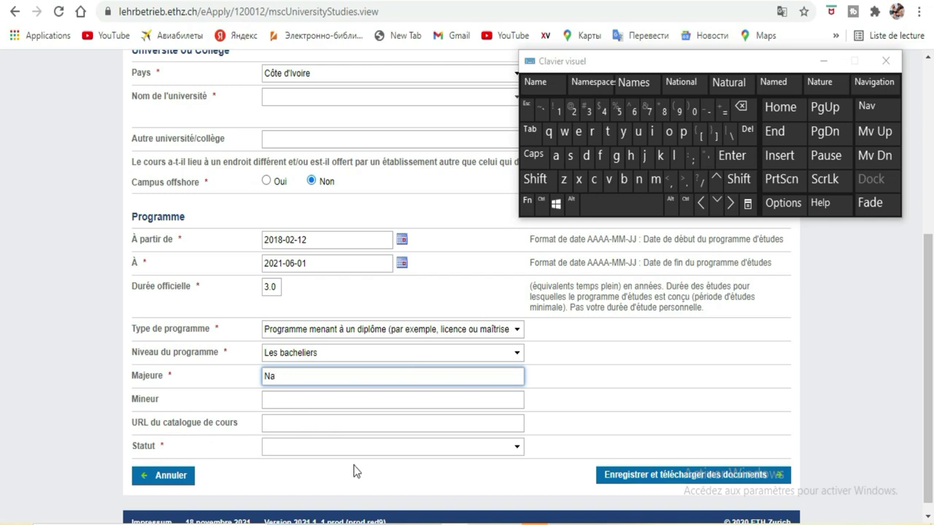
# Set the programme's status to Completed and review the other status options and the Degree section
pyautogui.click(474, 453)
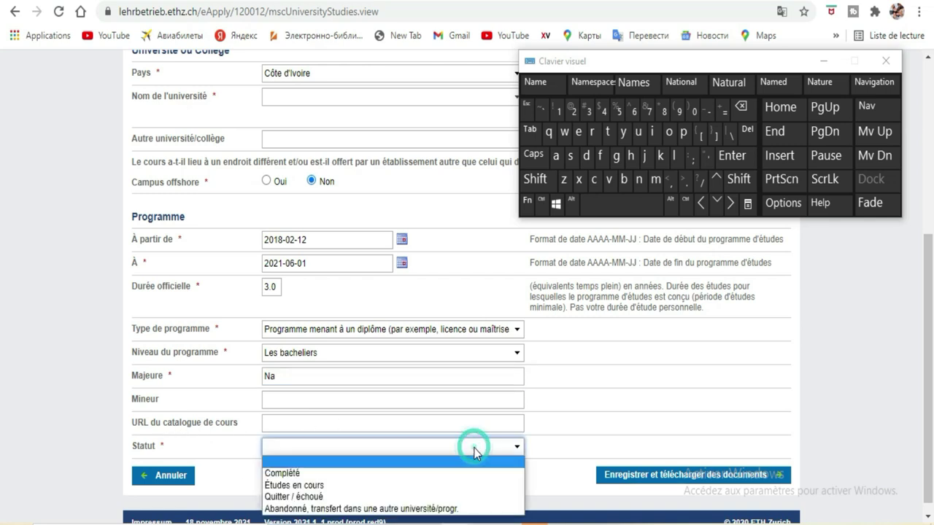
pyautogui.click(365, 472)
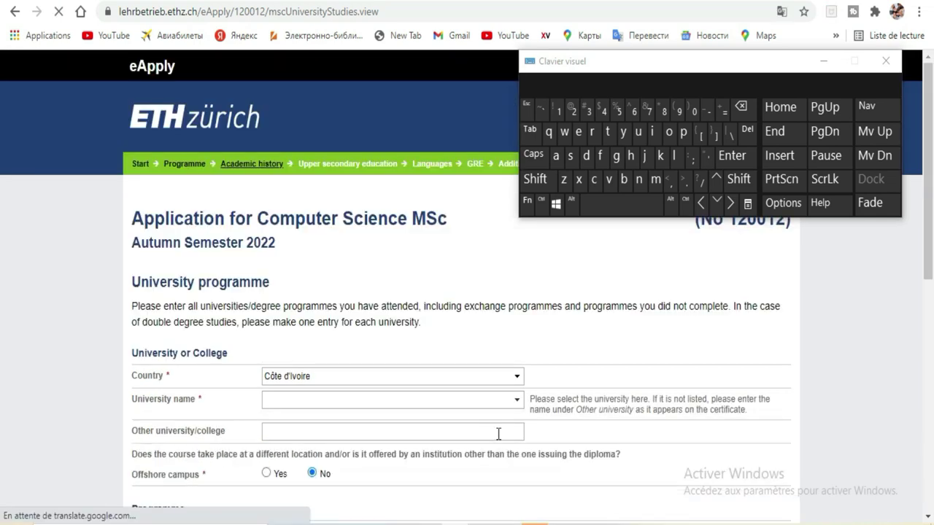
pyautogui.scroll(-4, 416, 302)
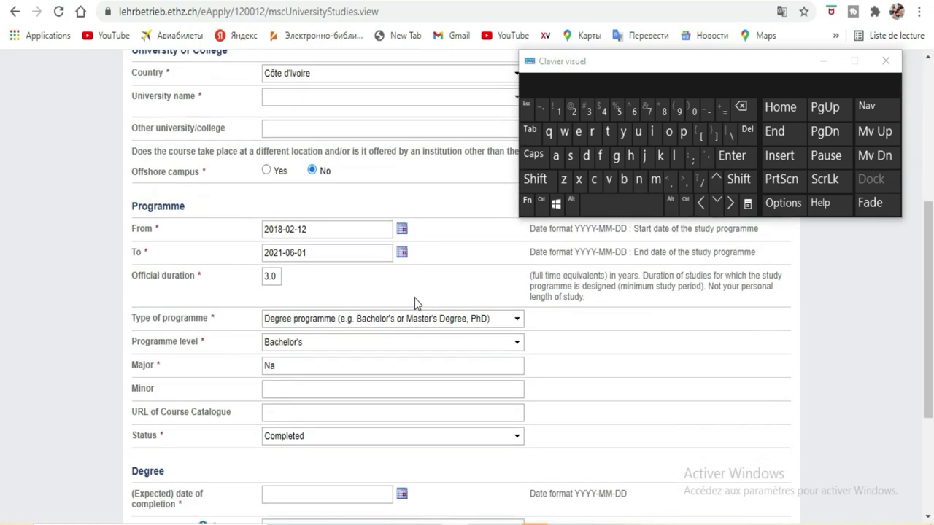
pyautogui.scroll(-1, 380, 368)
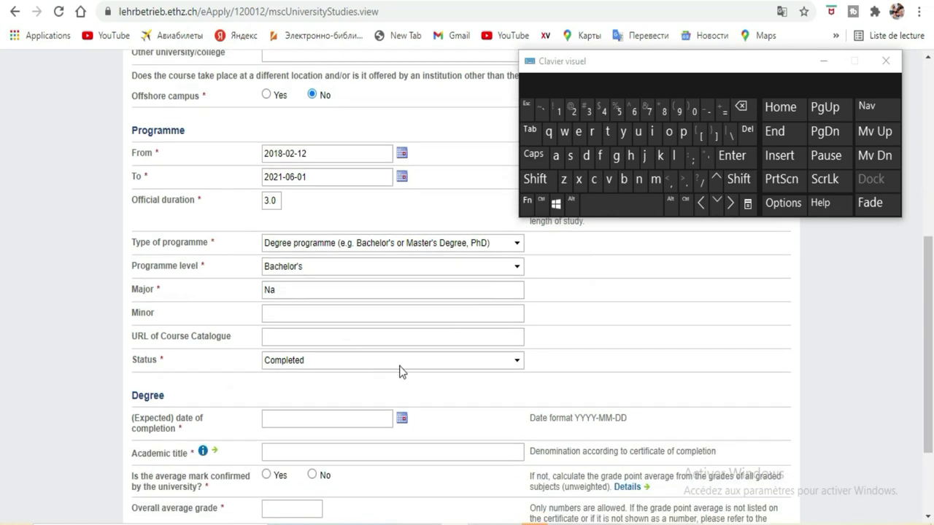
pyautogui.click(462, 360)
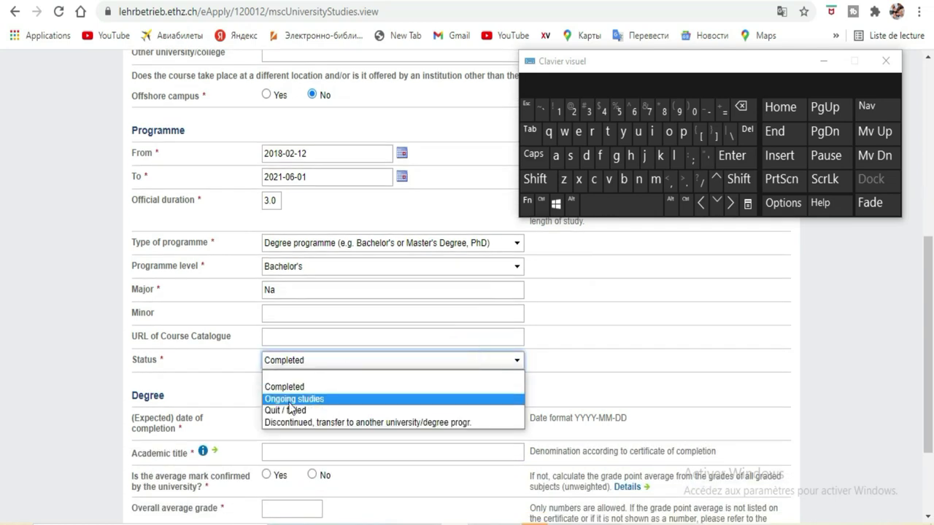
pyautogui.click(464, 336)
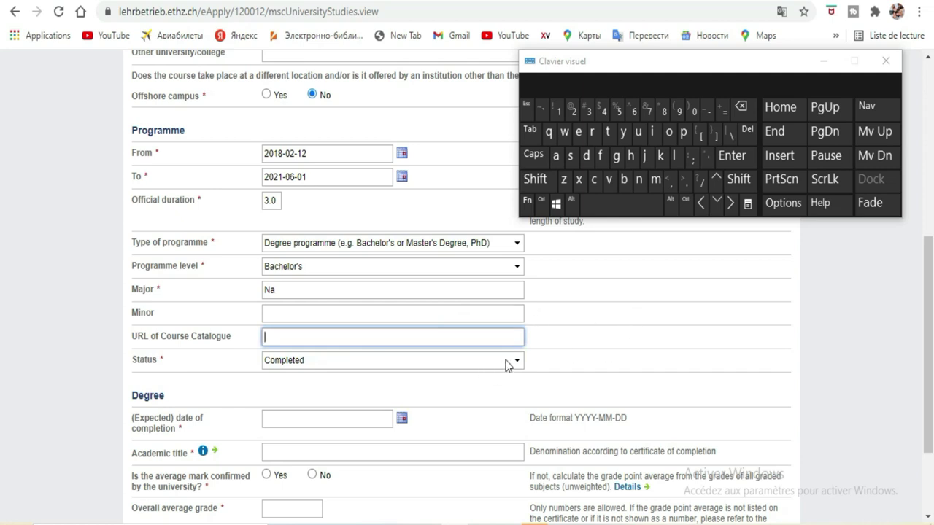
pyautogui.scroll(-1, 489, 346)
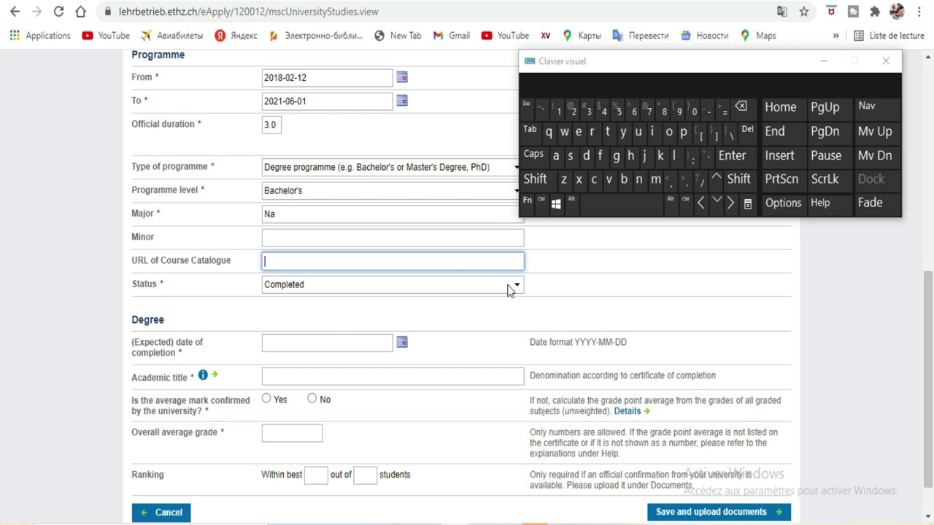
# Set the degree's expected date of completion to 2021-05-01
pyautogui.click(402, 343)
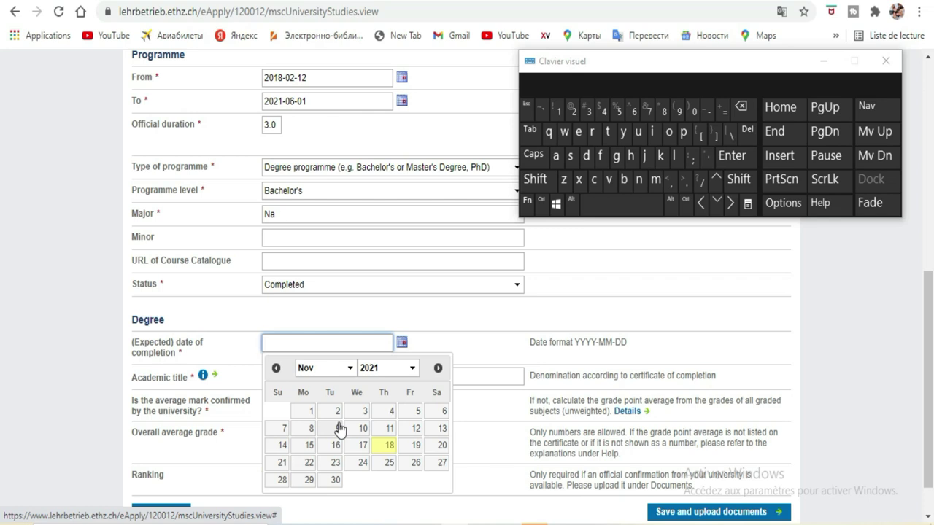
pyautogui.click(306, 413)
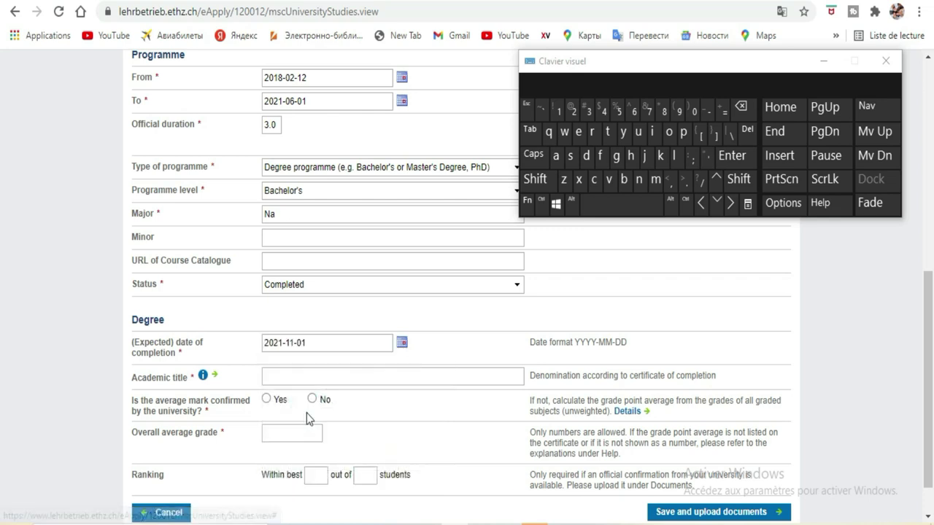
pyautogui.click(313, 340)
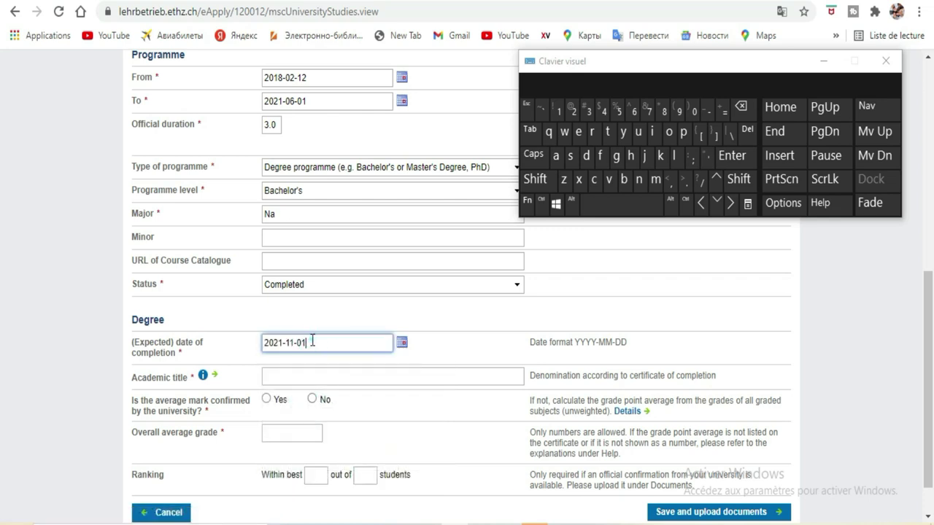
pyautogui.tripleClick(313, 340)
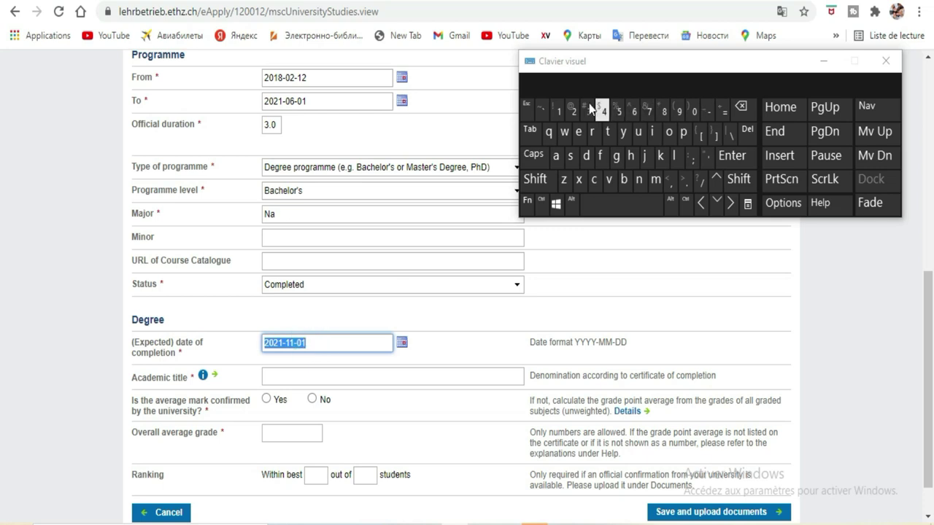
pyautogui.click(319, 340)
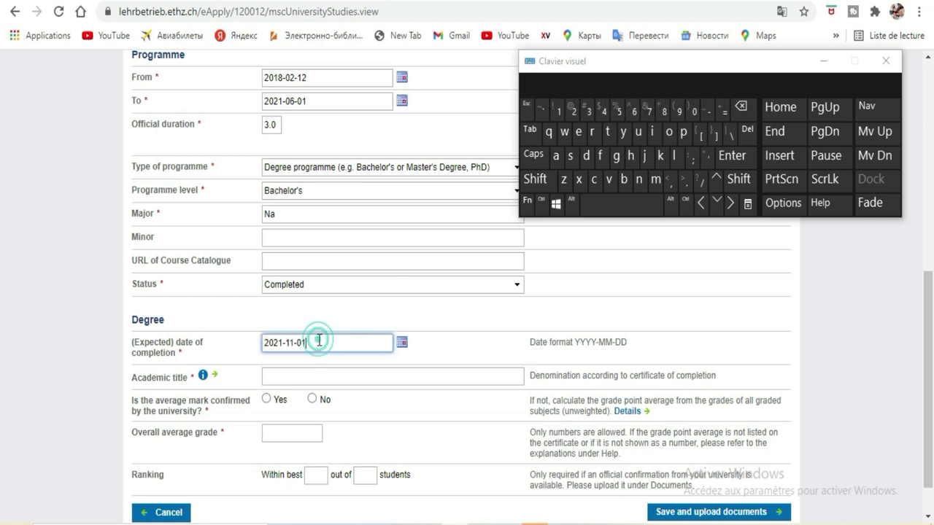
pyautogui.click(741, 109)
pyautogui.click(693, 113)
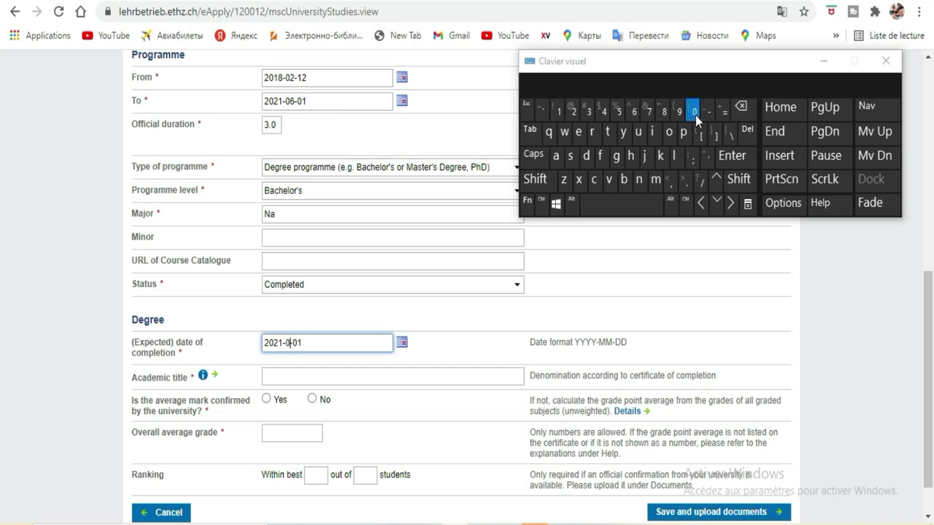
pyautogui.click(635, 111)
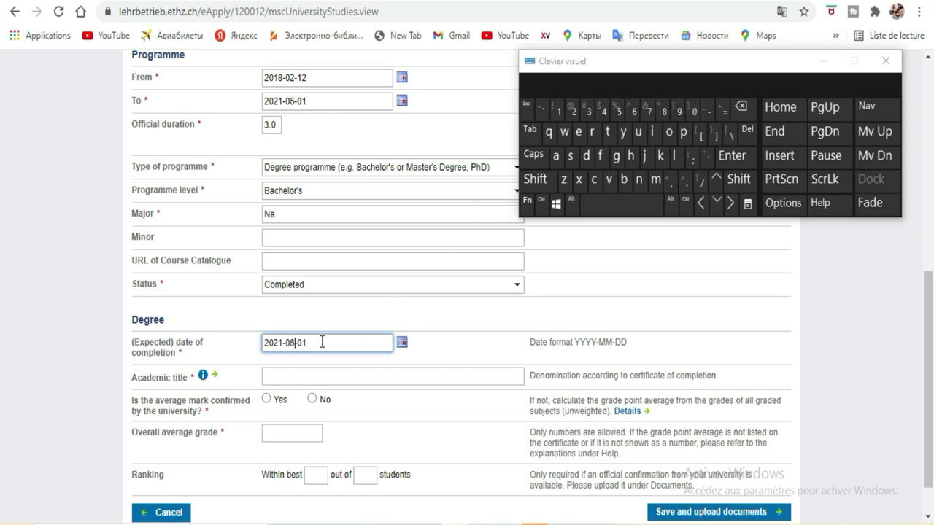
pyautogui.click(741, 109)
pyautogui.click(619, 111)
# Recheck the Bachelor's programme level and enter Bachelors as the academic title
pyautogui.scroll(-1, 453, 314)
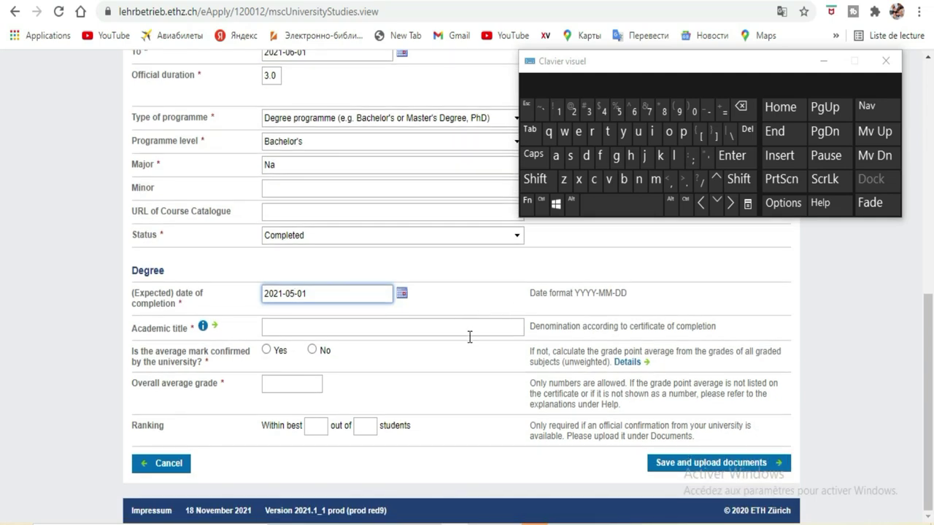
pyautogui.click(503, 325)
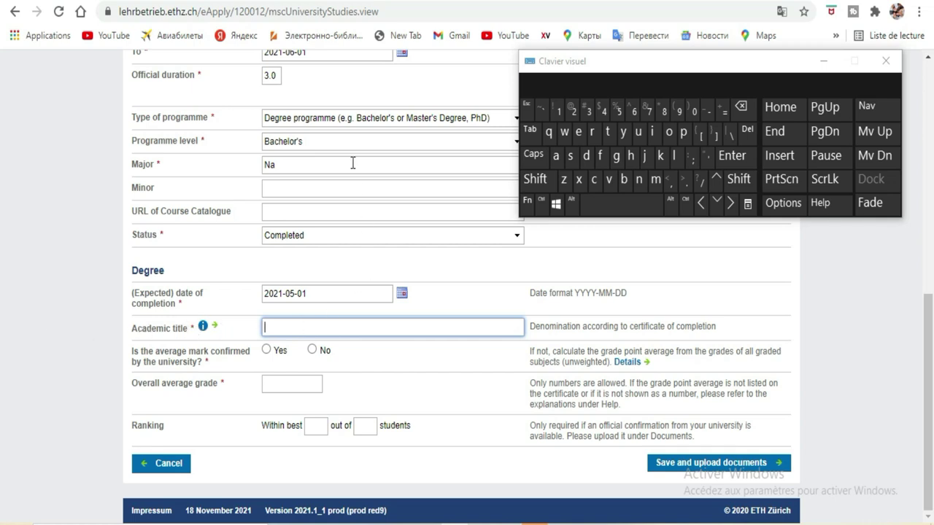
pyautogui.click(322, 145)
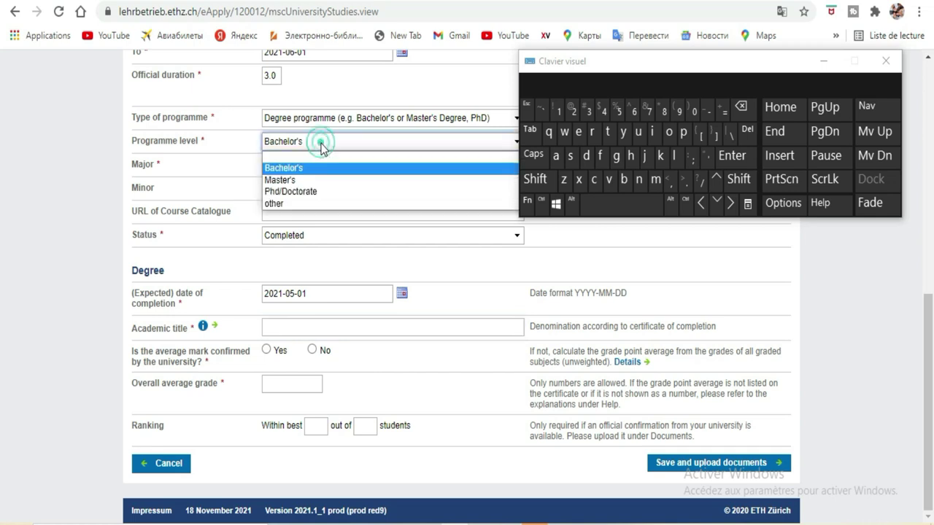
pyautogui.click(307, 168)
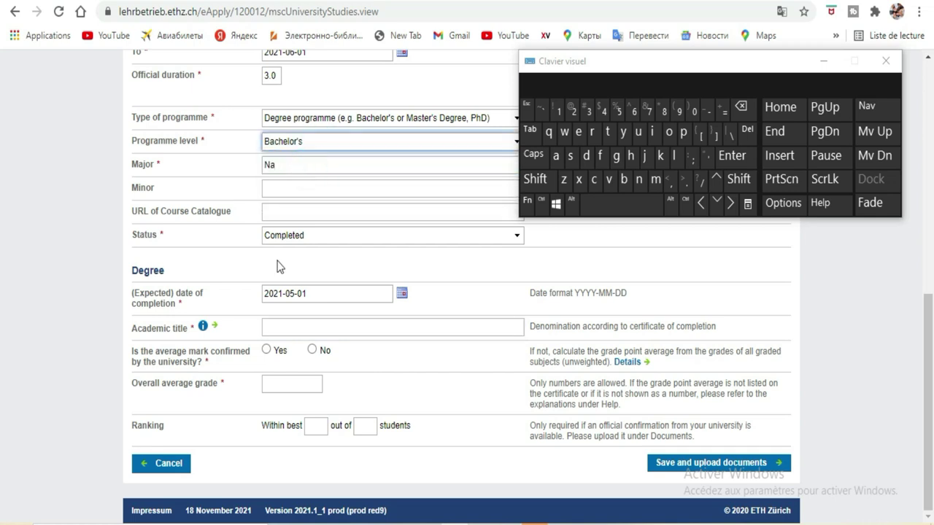
pyautogui.click(312, 328)
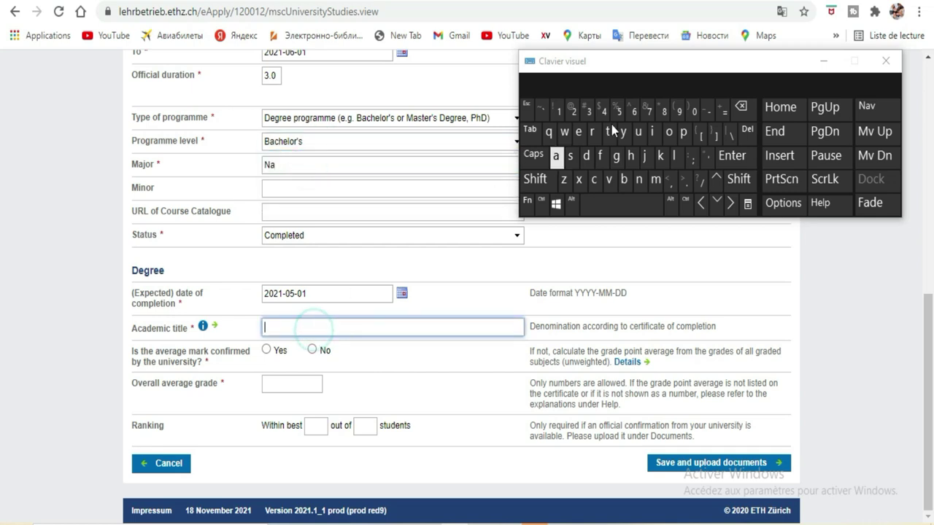
pyautogui.click(551, 183)
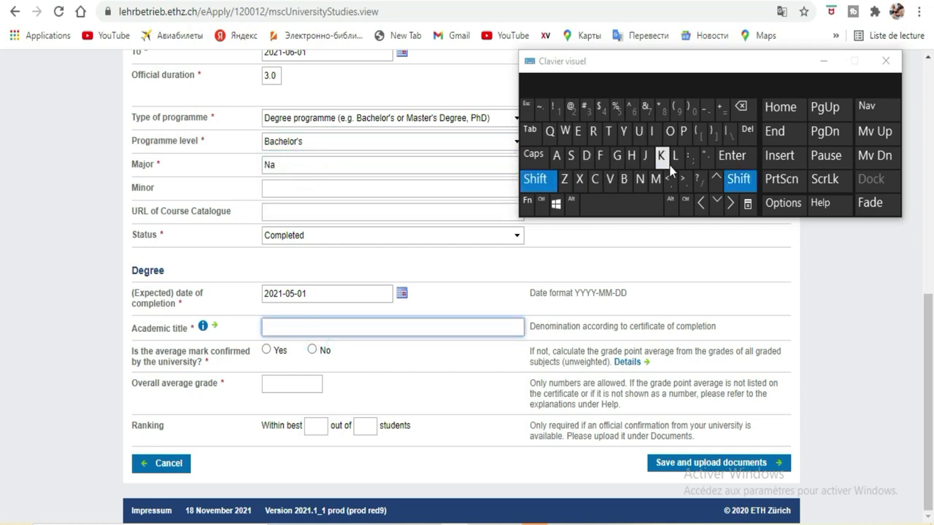
pyautogui.click(624, 182)
pyautogui.click(556, 155)
pyautogui.click(596, 182)
pyautogui.click(632, 155)
pyautogui.click(590, 84)
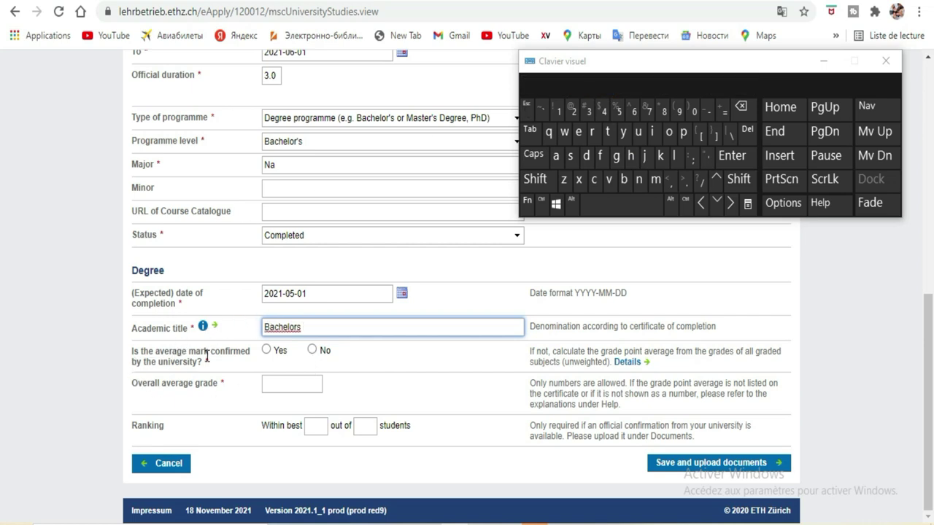
# Mark the average mark as confirmed by the university and, with the form translated into French, enter 14 as the overall average grade
pyautogui.click(265, 351)
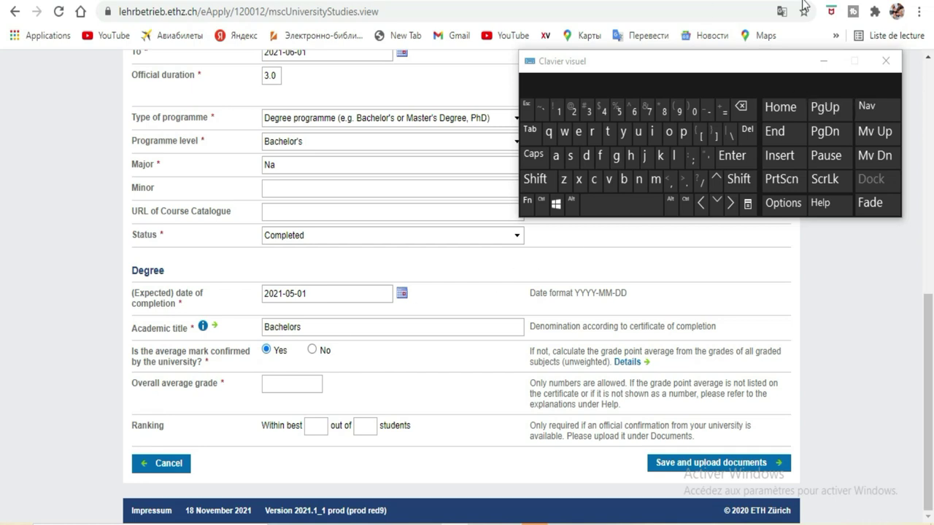
pyautogui.click(781, 11)
pyautogui.click(701, 44)
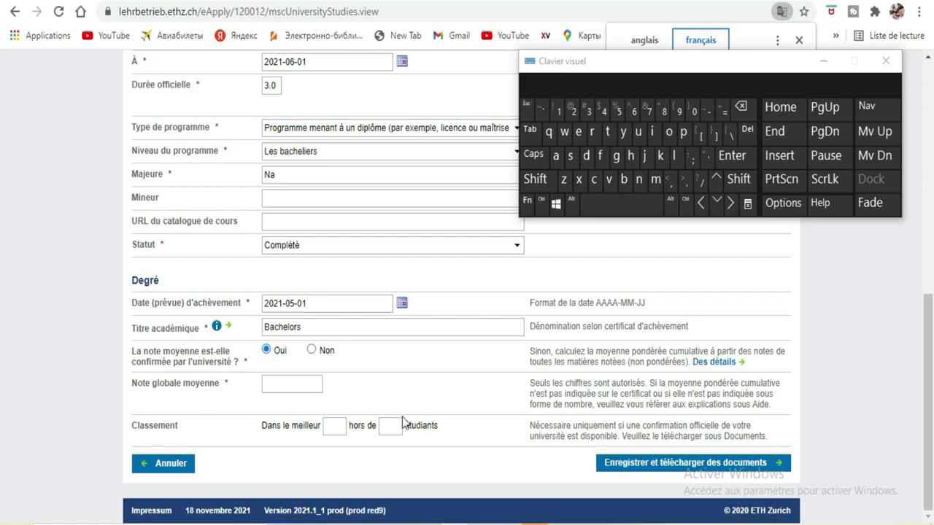
pyautogui.click(292, 384)
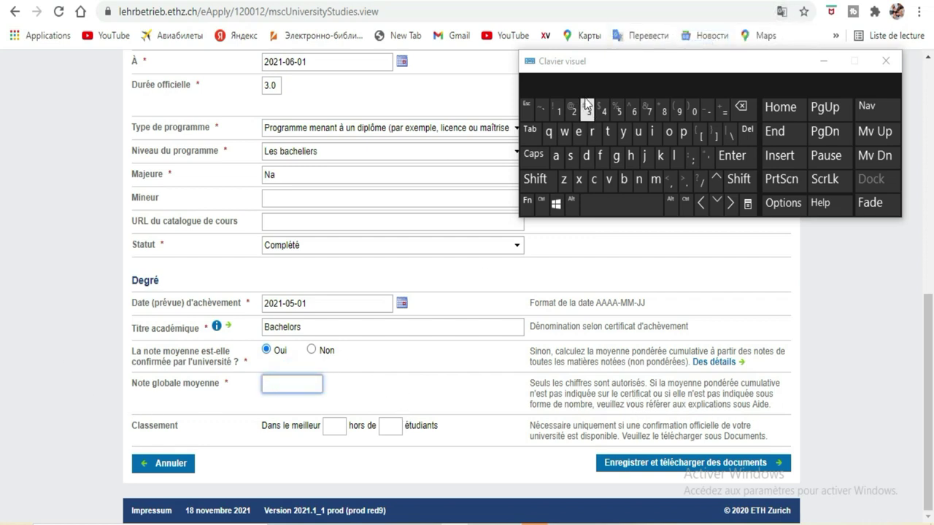
pyautogui.click(559, 112)
pyautogui.click(604, 111)
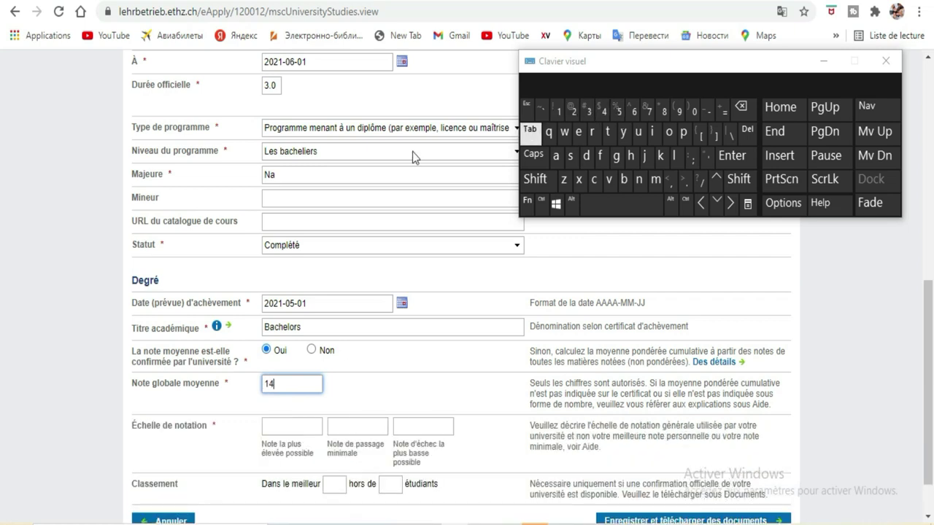
# Fill in the grading scale with highest possible grade 20, minimum pass grade 10 and lowest possible fail grade 9
pyautogui.scroll(-1, 370, 351)
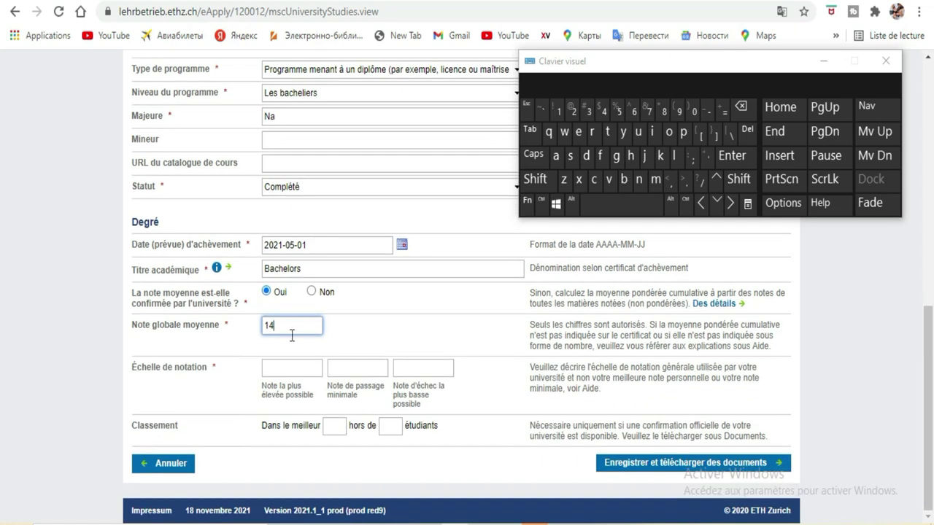
pyautogui.click(304, 371)
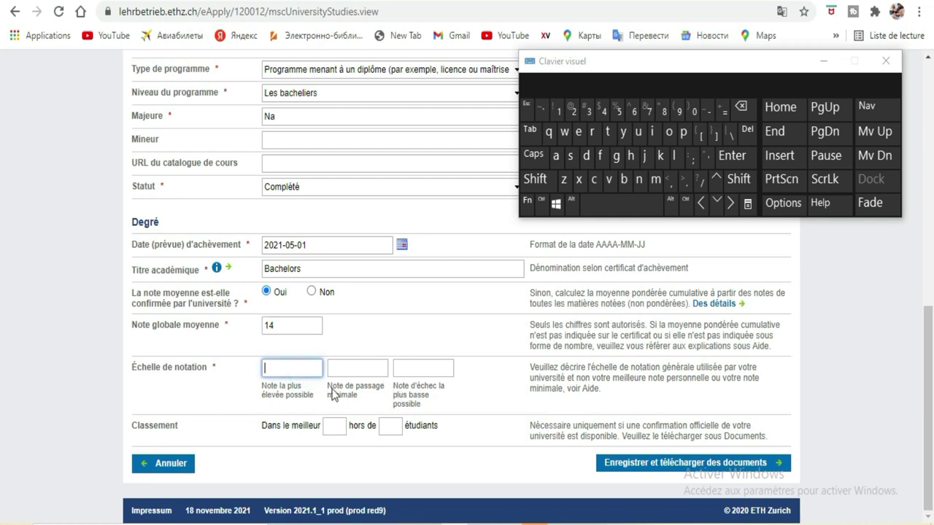
pyautogui.click(573, 119)
pyautogui.click(696, 116)
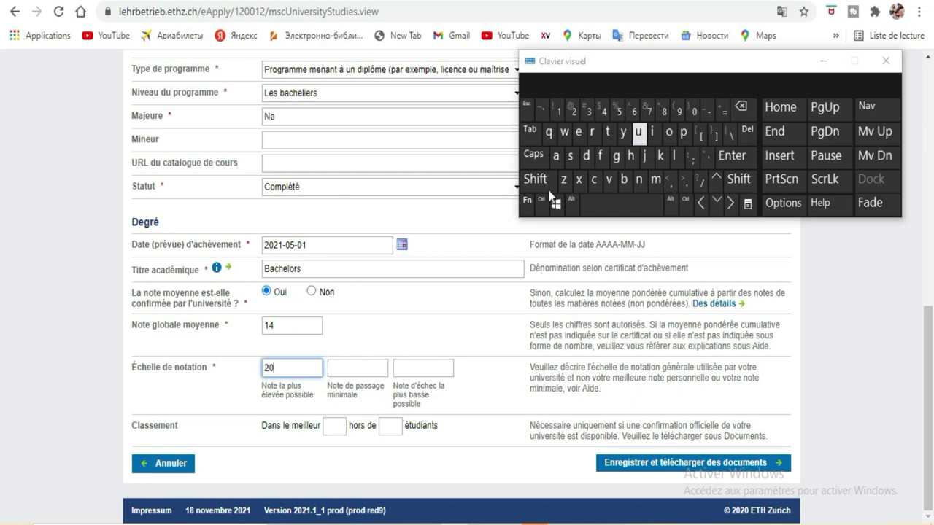
pyautogui.click(359, 365)
pyautogui.click(559, 111)
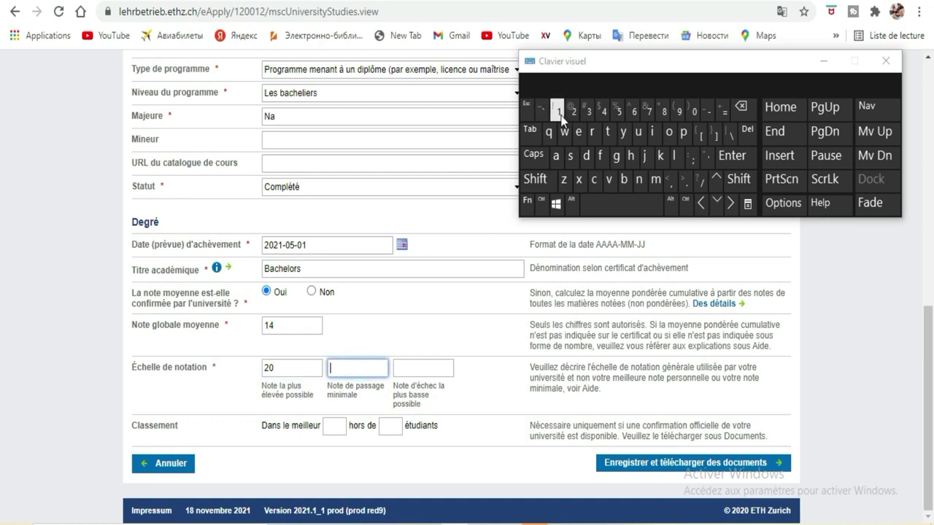
pyautogui.click(696, 109)
pyautogui.click(430, 368)
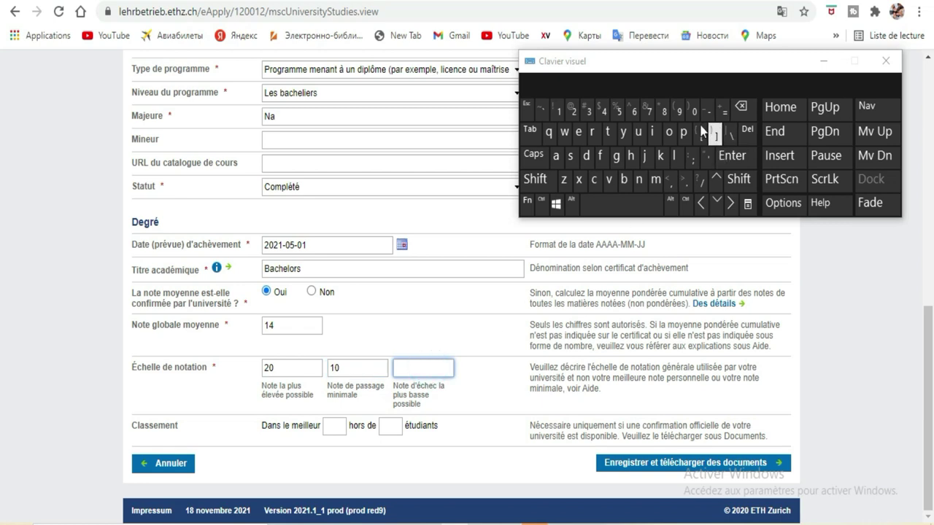
pyautogui.click(679, 111)
# Return the form to English and enter the ranking as within the best 12 out of 34 students
pyautogui.click(781, 11)
pyautogui.click(647, 40)
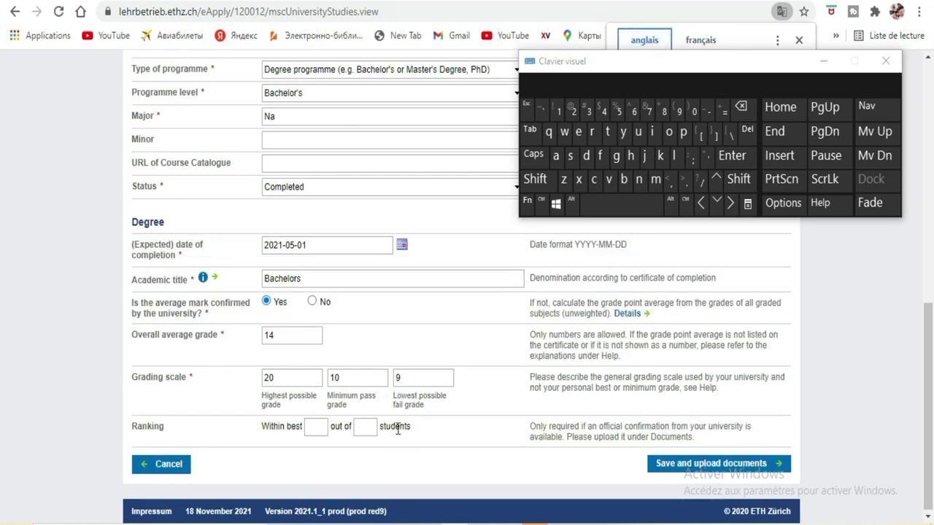
pyautogui.click(320, 427)
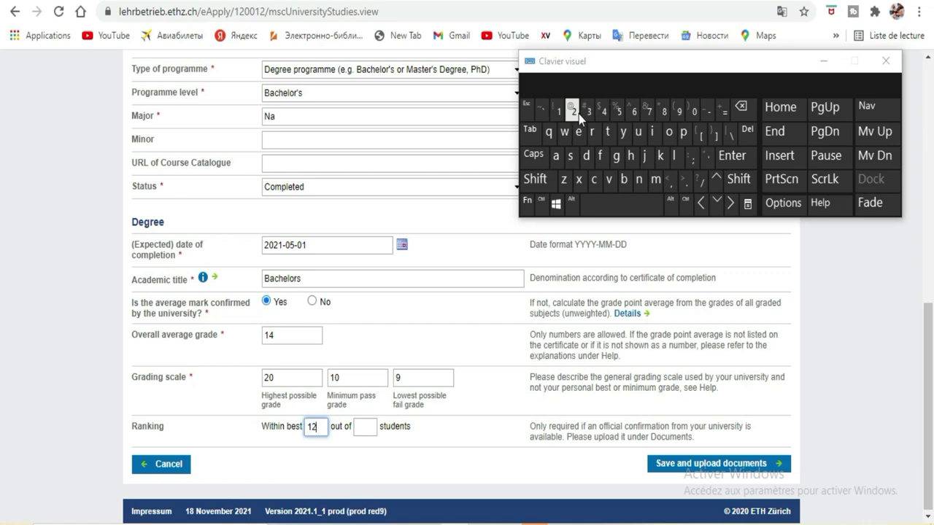
pyautogui.click(364, 426)
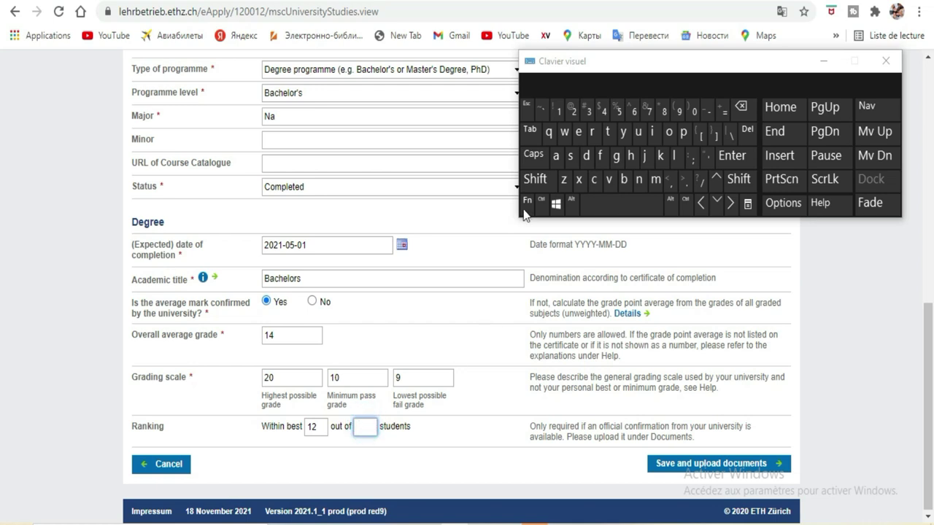
pyautogui.click(589, 111)
pyautogui.click(604, 111)
# Try to enter ufhb as the university name and save the programme to go on to the document upload
pyautogui.scroll(6, 504, 364)
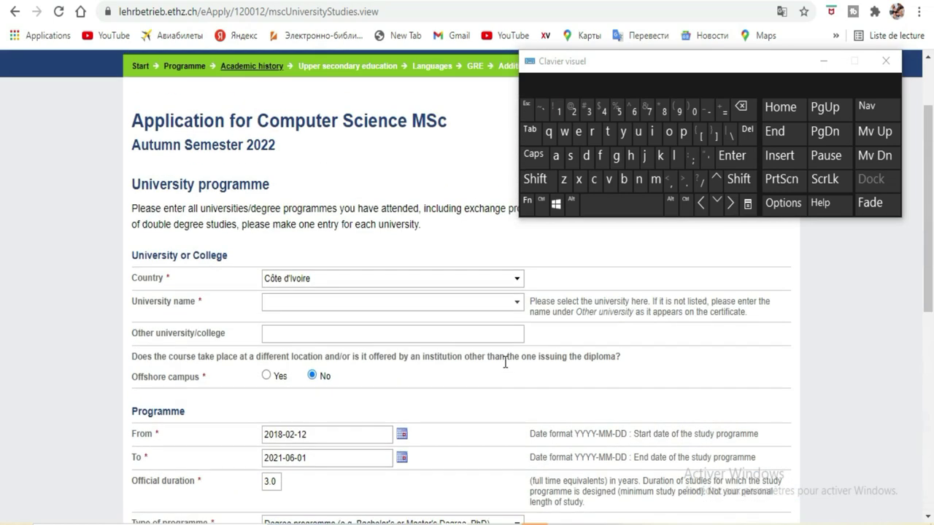
pyautogui.click(508, 295)
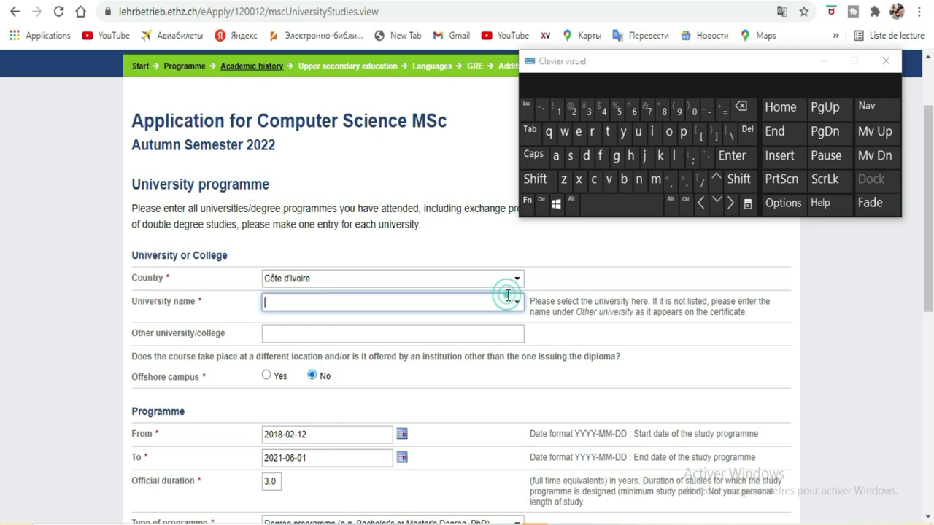
pyautogui.click(638, 132)
pyautogui.click(599, 155)
pyautogui.click(632, 156)
pyautogui.click(624, 179)
pyautogui.moveTo(298, 301); pyautogui.dragTo(256, 301)
pyautogui.scroll(-6, 484, 299)
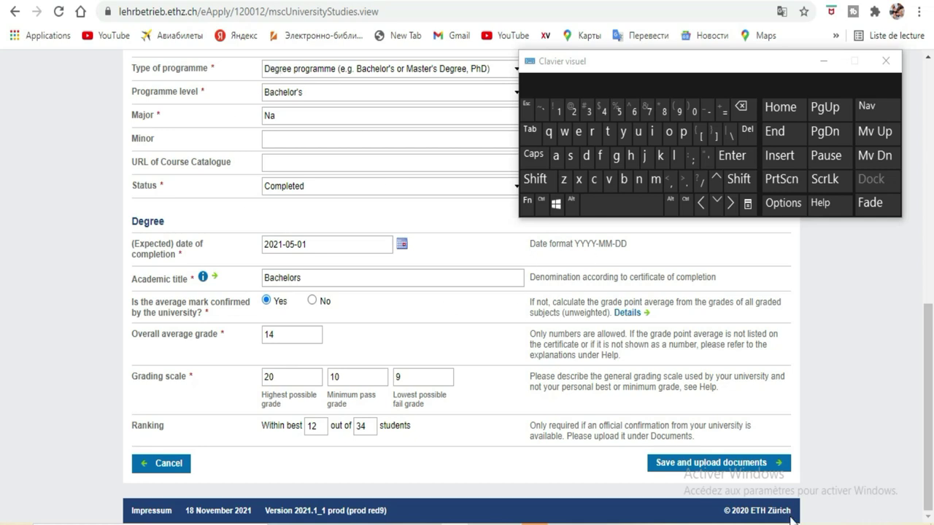
pyautogui.click(717, 473)
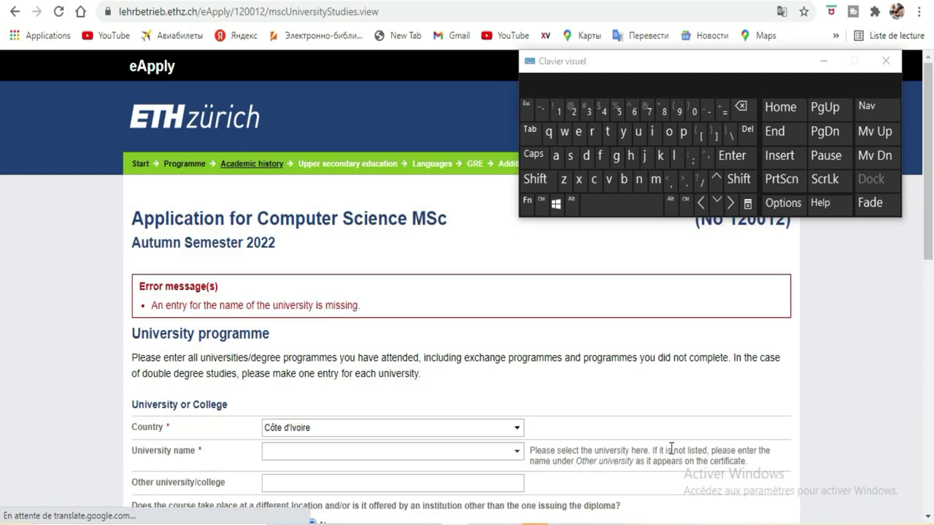
# Try to fill in the missing university name with felix
pyautogui.scroll(-3, 304, 354)
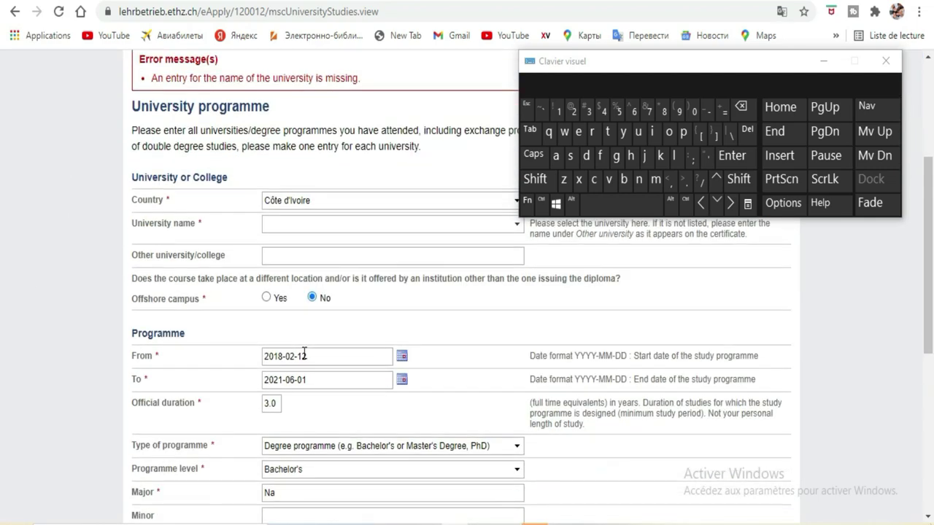
pyautogui.click(306, 225)
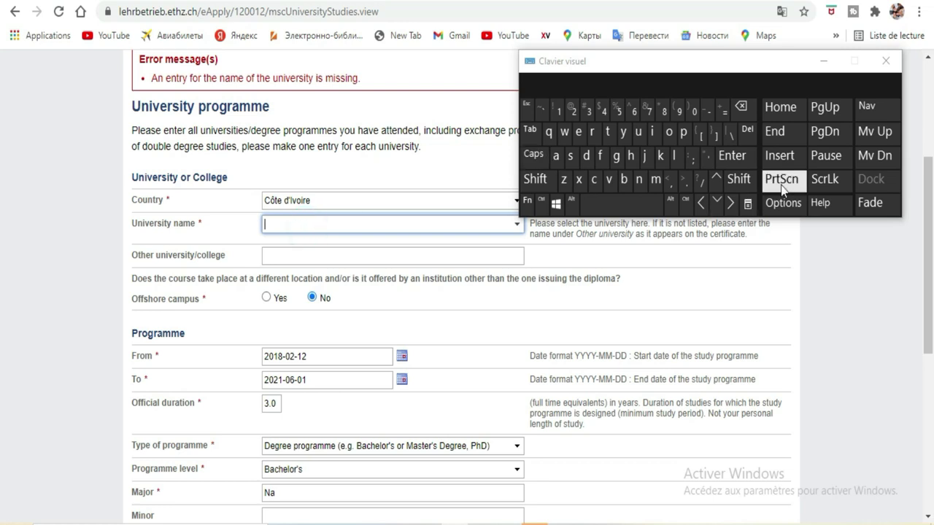
pyautogui.click(600, 156)
pyautogui.click(579, 132)
pyautogui.click(673, 155)
pyautogui.click(651, 132)
pyautogui.click(578, 179)
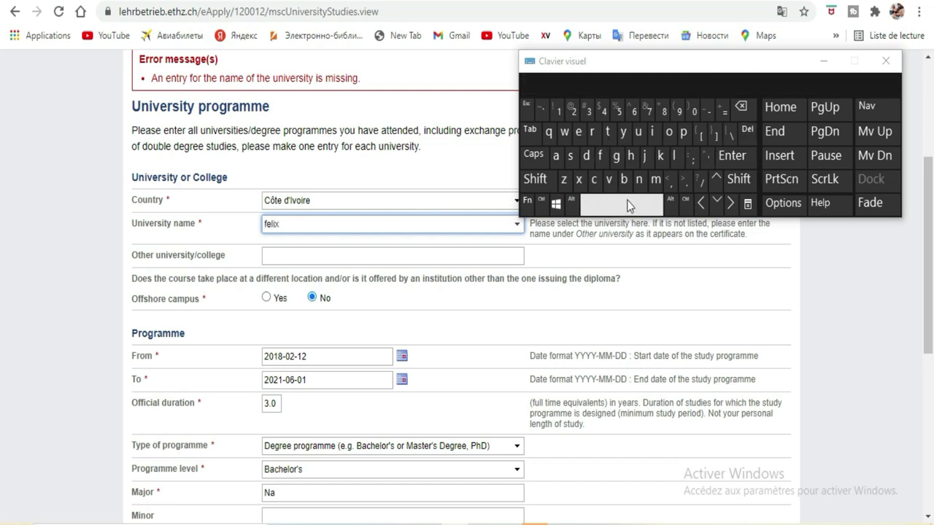
# Try again to enter felix as the university name
pyautogui.click(839, 522)
pyautogui.click(903, 456)
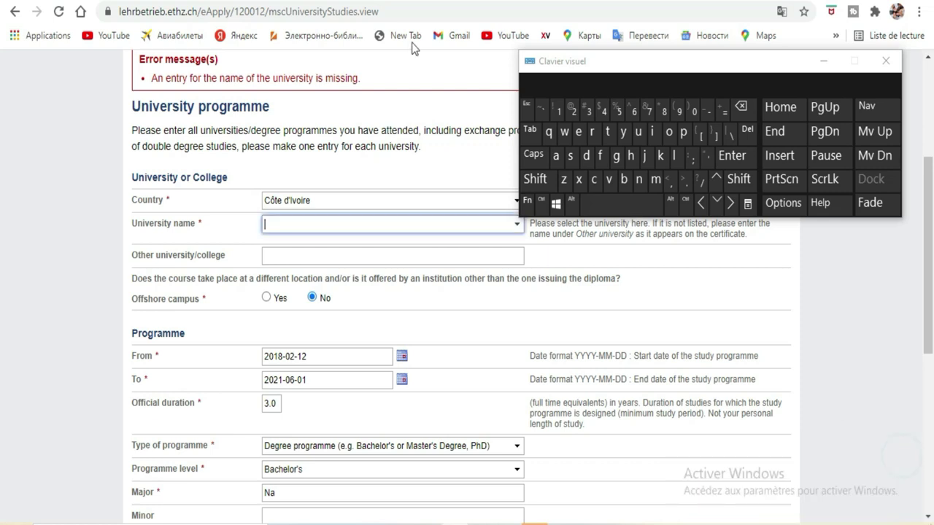
pyautogui.click(602, 156)
pyautogui.click(579, 131)
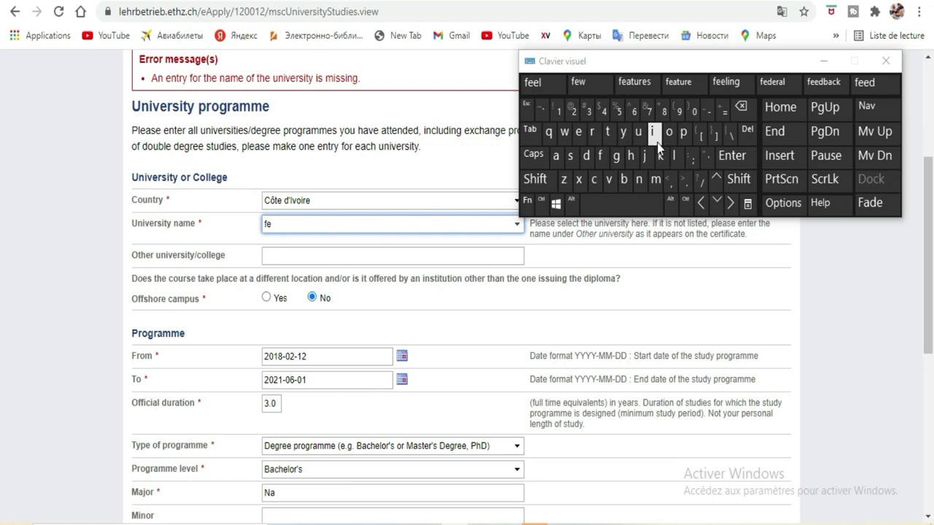
pyautogui.click(677, 156)
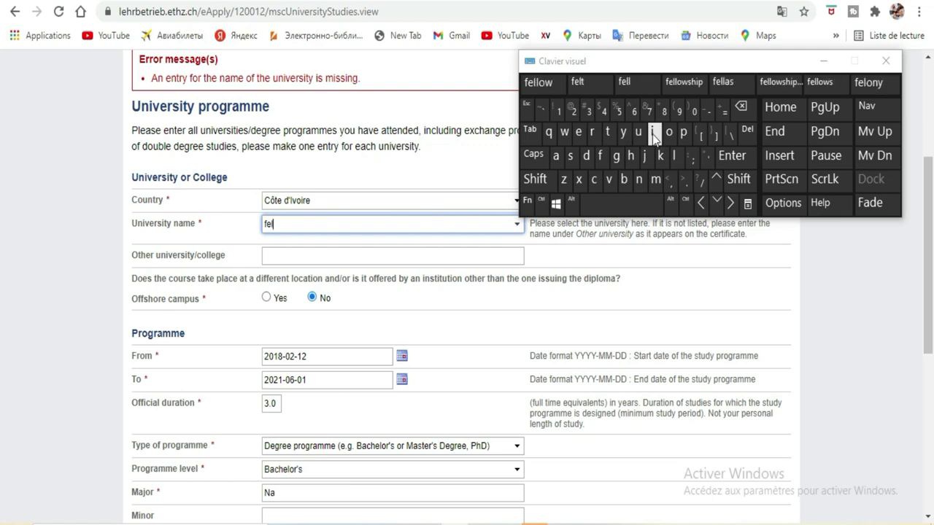
pyautogui.click(579, 180)
pyautogui.click(580, 180)
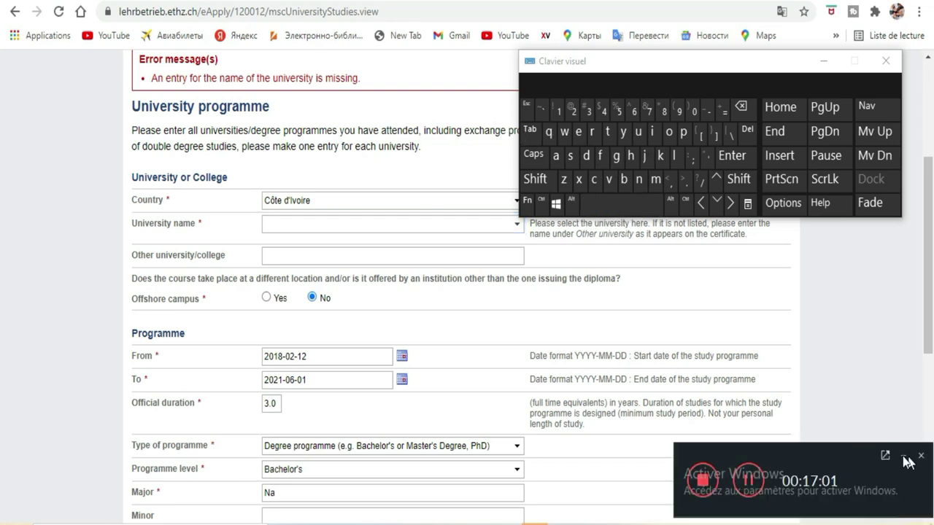
# Try ufhb once more as the university name and save the programme to continue to the document upload
pyautogui.click(600, 155)
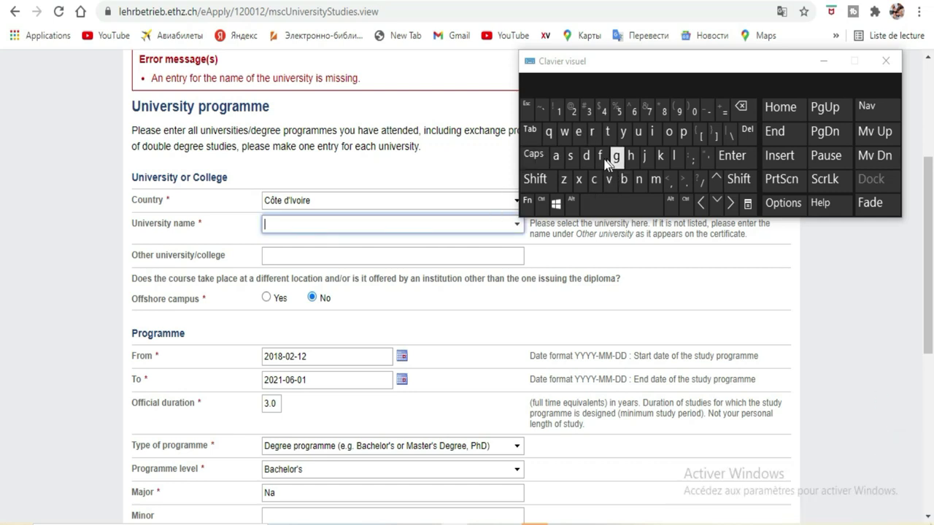
pyautogui.click(742, 108)
pyautogui.click(638, 132)
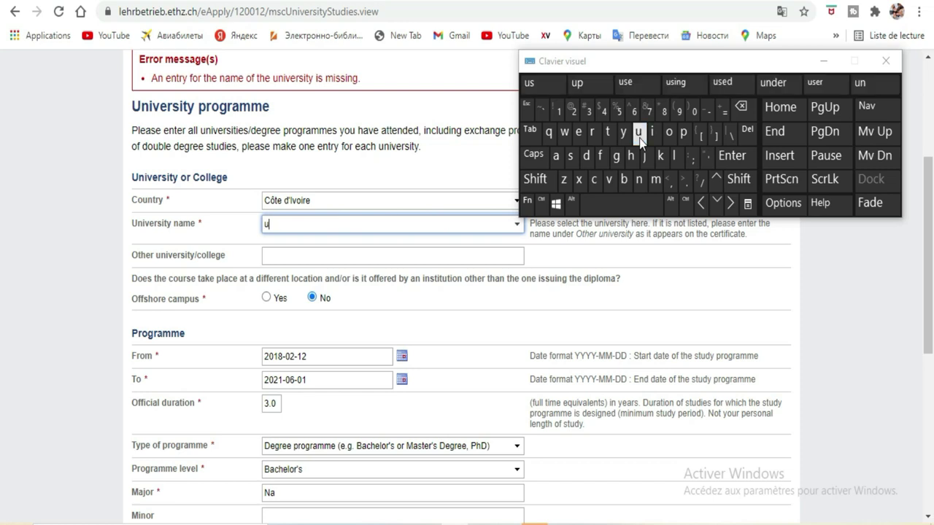
pyautogui.click(598, 157)
pyautogui.click(633, 155)
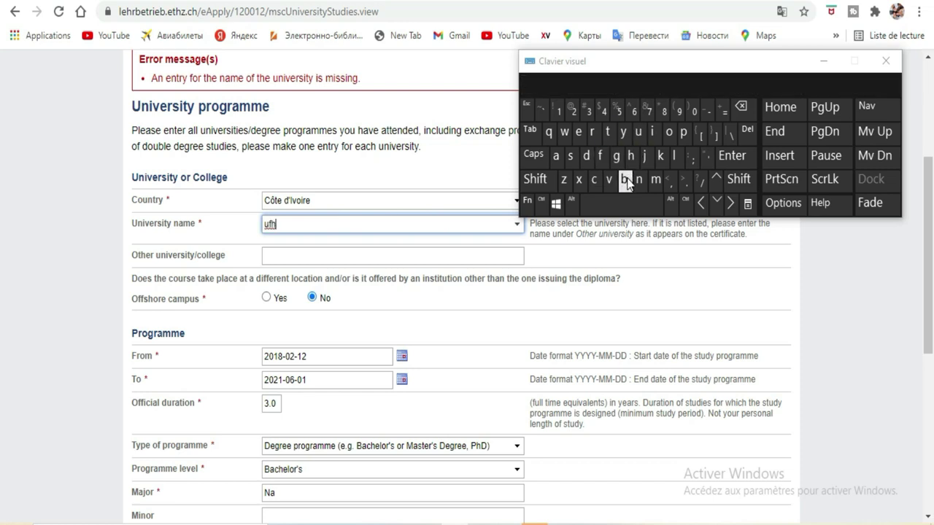
pyautogui.click(626, 180)
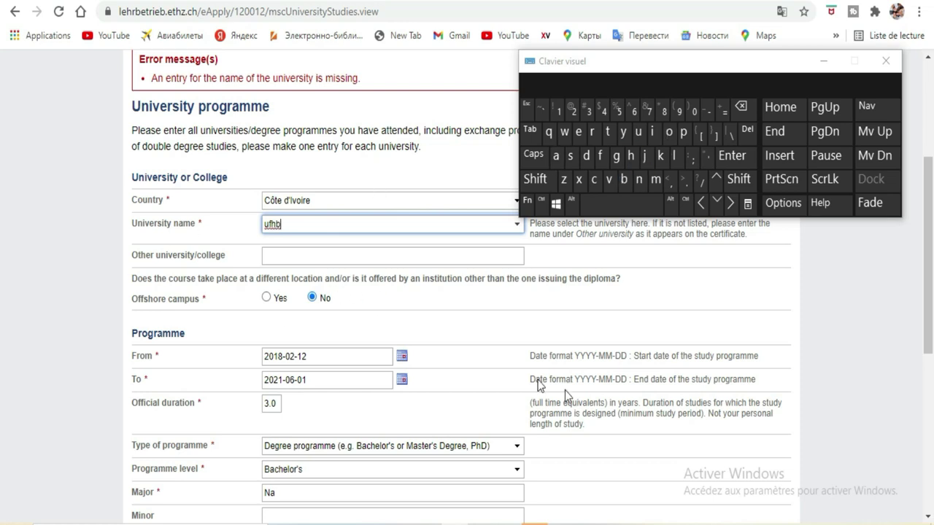
pyautogui.scroll(-5, 686, 364)
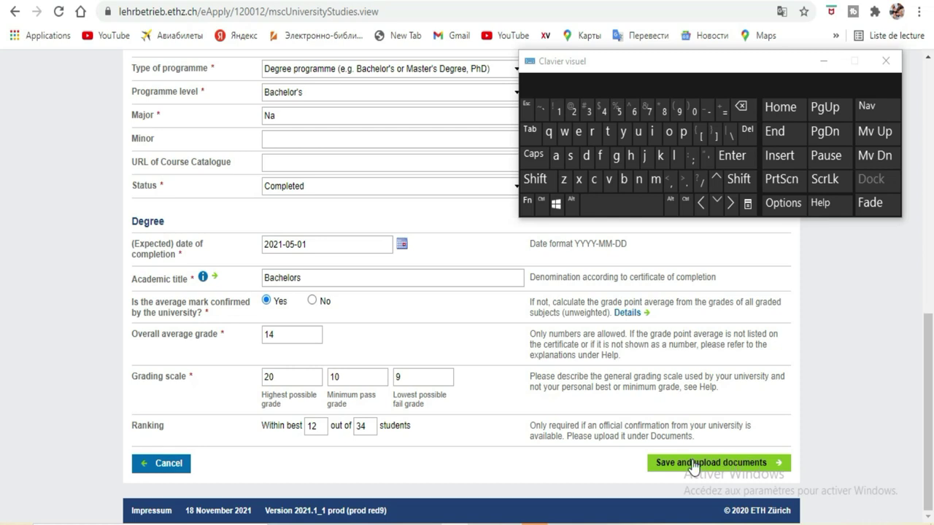
pyautogui.click(750, 467)
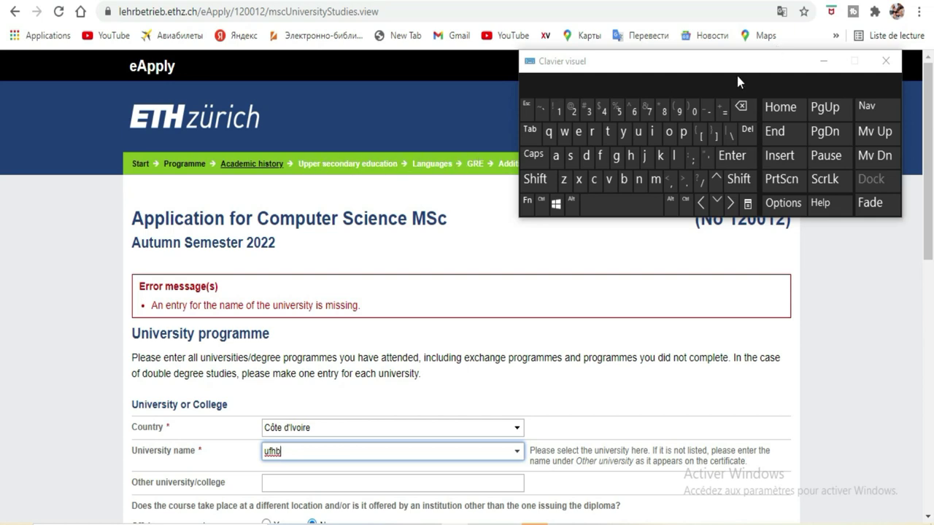
# Move the on-screen keyboard clear of the University or College section and check the university name choices and the remaining form entries
pyautogui.moveTo(737, 76); pyautogui.dragTo(622, 325)
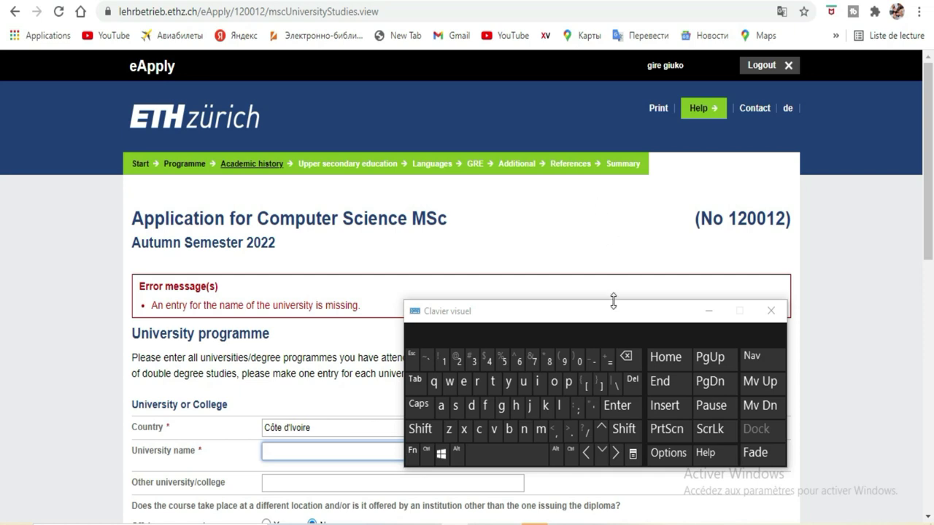
pyautogui.moveTo(618, 307); pyautogui.dragTo(689, 135)
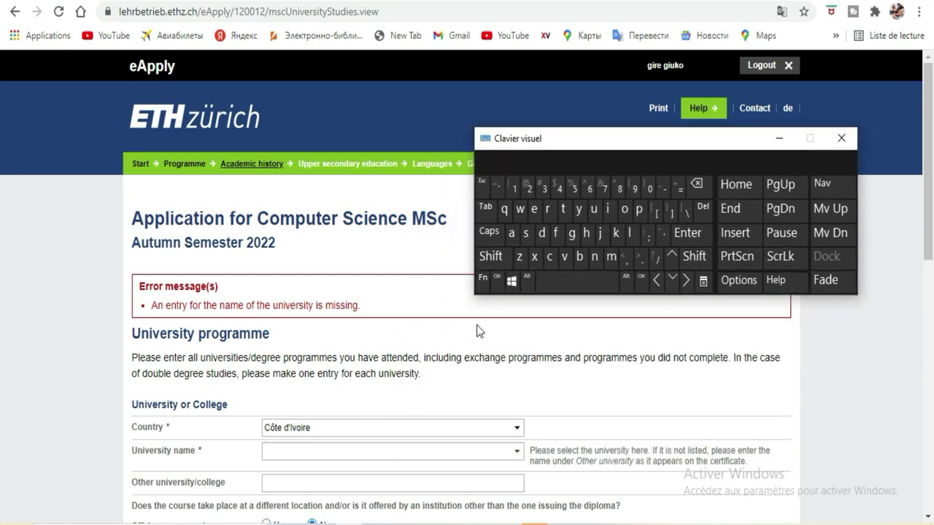
pyautogui.click(511, 450)
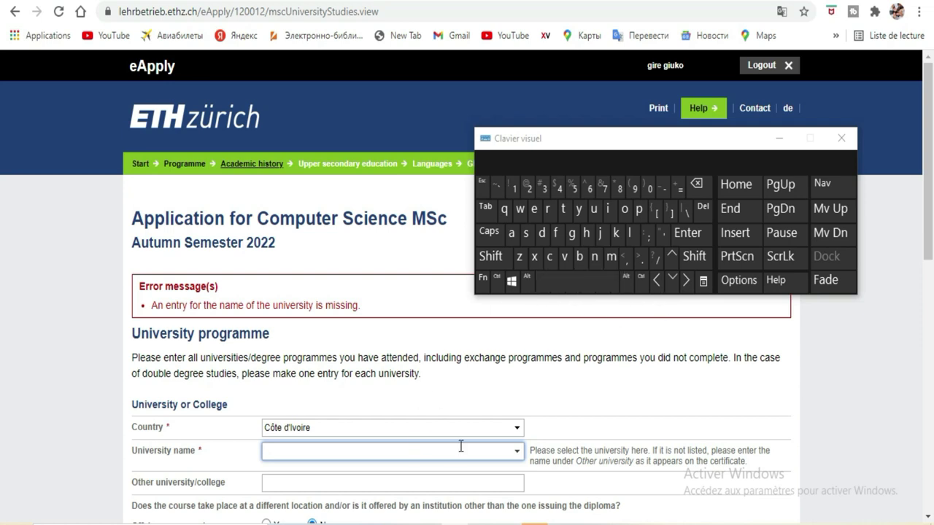
pyautogui.scroll(-8, 394, 378)
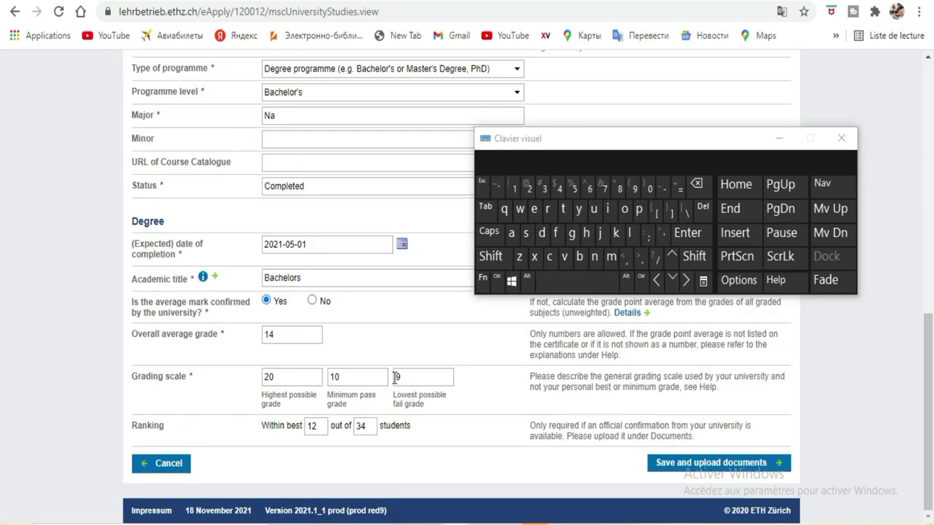